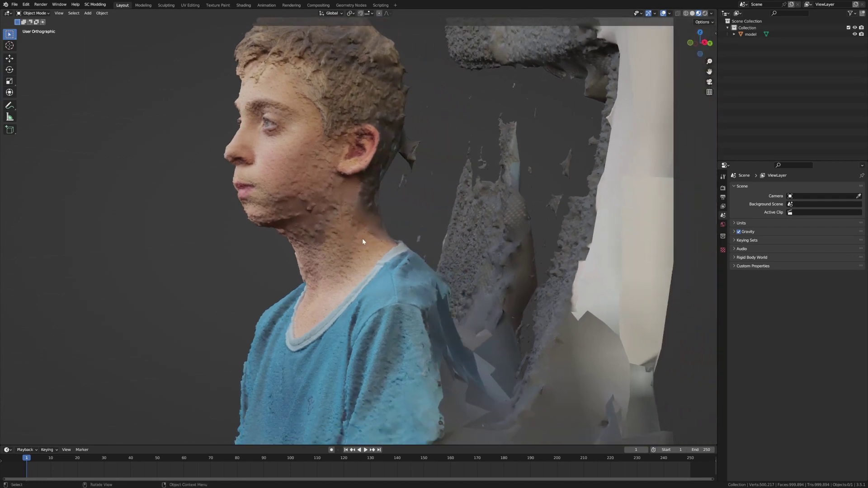
# Select the torso and background part of the scan from the right orthographic view and delete those vertices, leaving only head and neck.
pyautogui.click(356, 298)
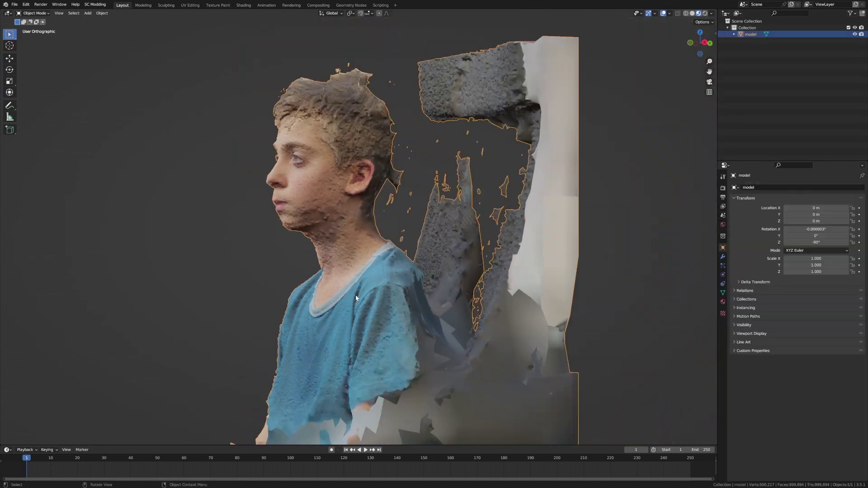
pyautogui.press('KP_3')
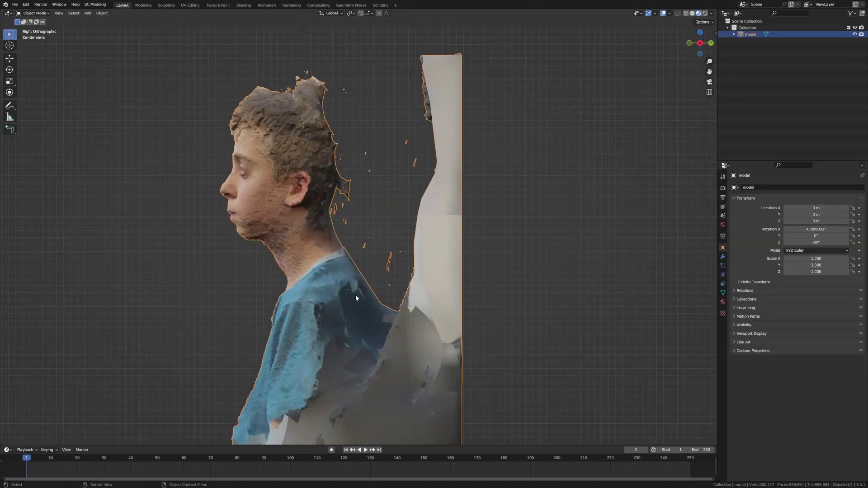
pyautogui.scroll(-2, 350, 307)
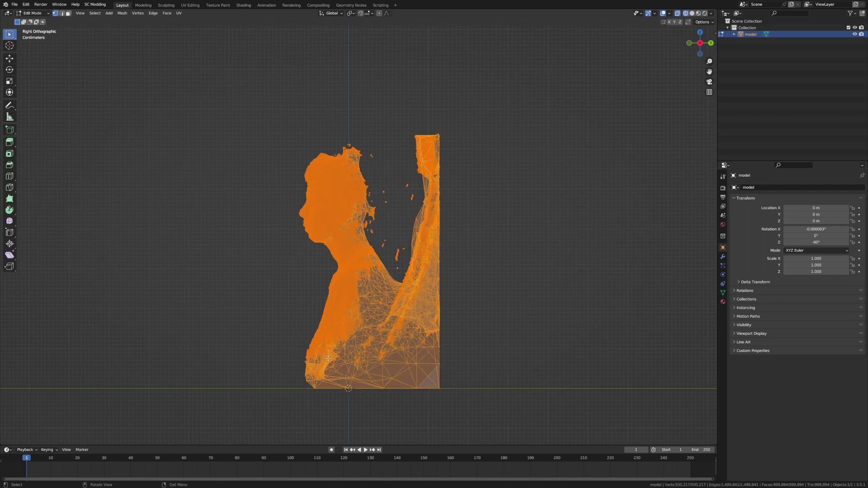
pyautogui.hotkey('alt', 'a')
pyautogui.press('c')
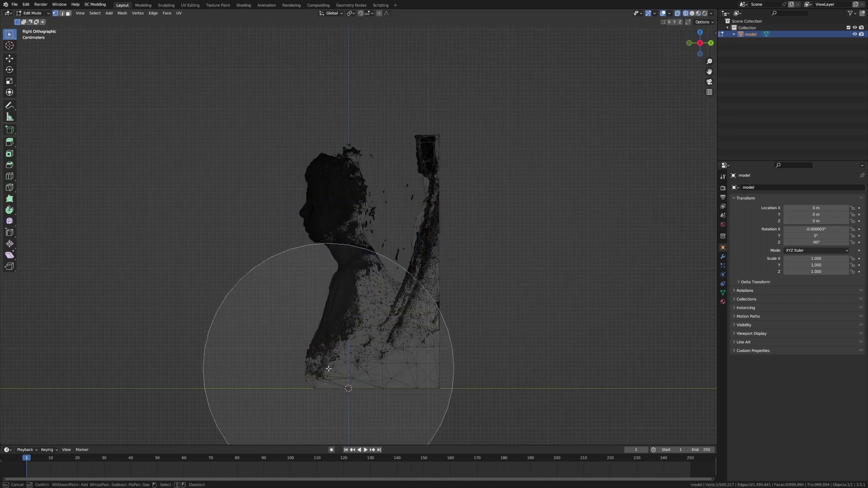
pyautogui.scroll(3, 339, 370)
pyautogui.moveTo(348, 363)
pyautogui.mouseDown()
pyautogui.moveTo(451, 319)
pyautogui.moveTo(473, 176)
pyautogui.moveTo(462, 259)
pyautogui.mouseUp()
pyautogui.rightClick(461, 260)
pyautogui.press('x')
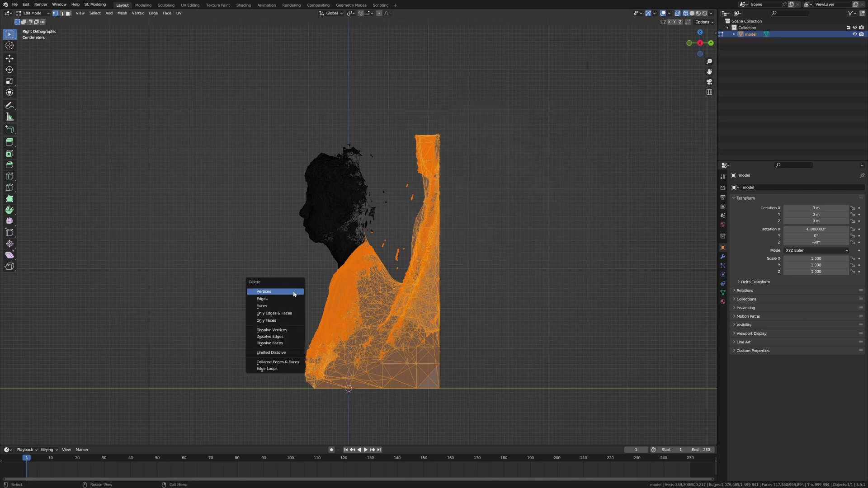
pyautogui.click(294, 294)
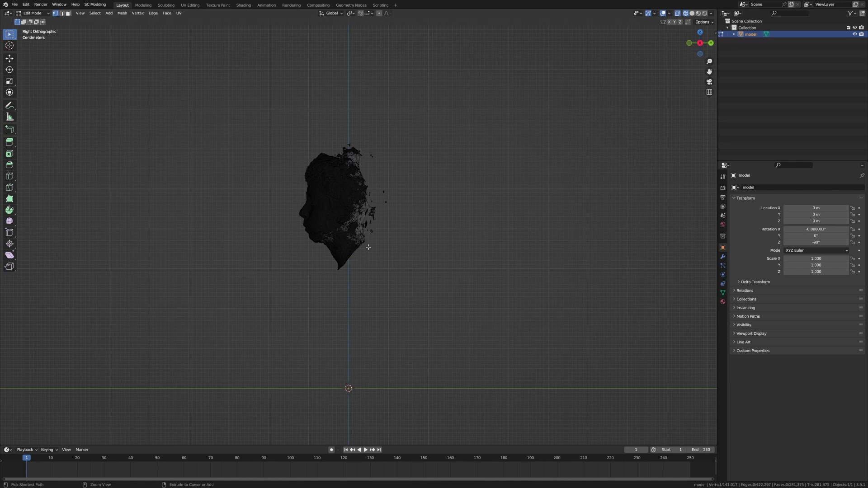
# Select the linked head mesh, invert the selection and delete the vertices of the loose floating fragments around it.
pyautogui.hotkey('ctrl', 'l')
pyautogui.scroll(4, 368, 247)
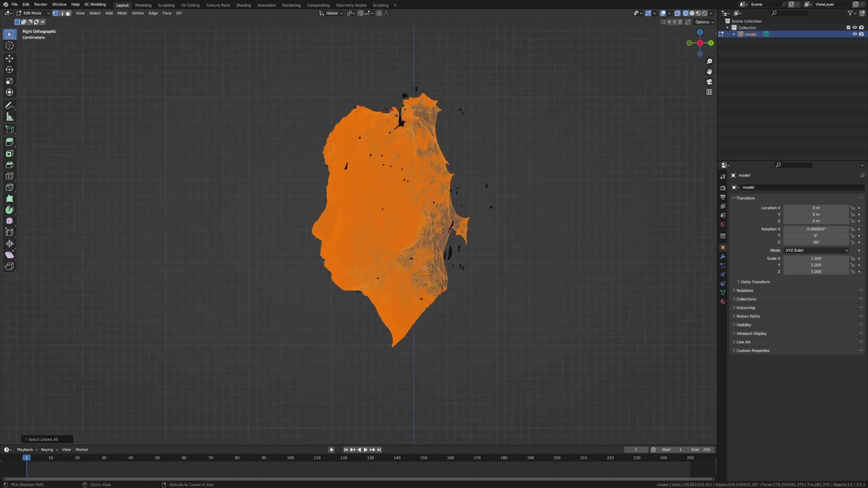
pyautogui.hotkey('ctrl', 'i')
pyautogui.press('x')
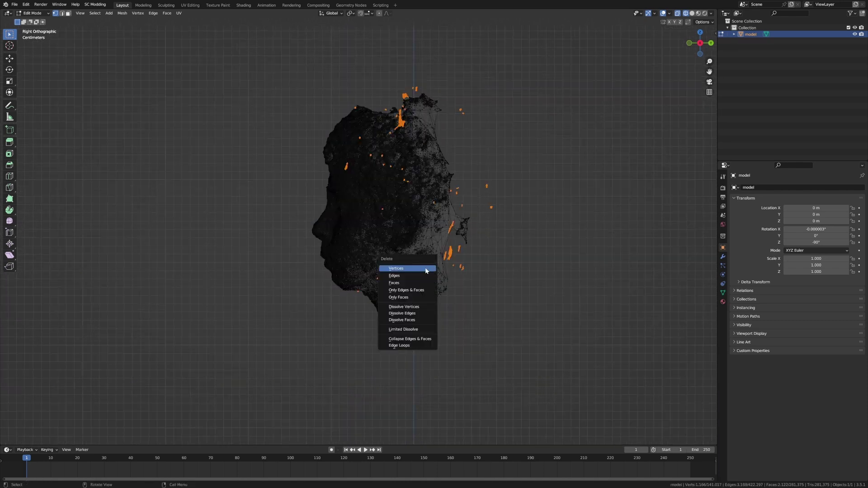
pyautogui.press('Return')
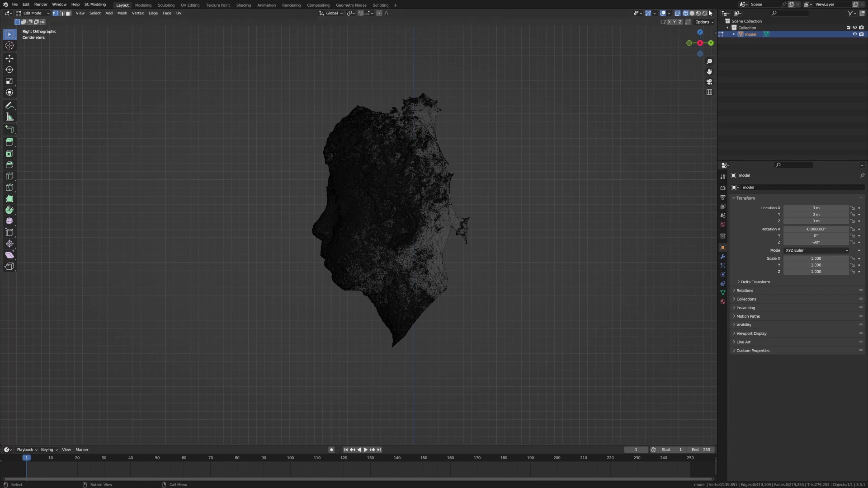
# Display the head in Material Preview shading and return to Object Mode with the face in view.
pyautogui.click(692, 14)
pyautogui.moveTo(441, 174); pyautogui.dragTo(502, 175, button='middle')
pyautogui.press('z')
pyautogui.click(537, 177)
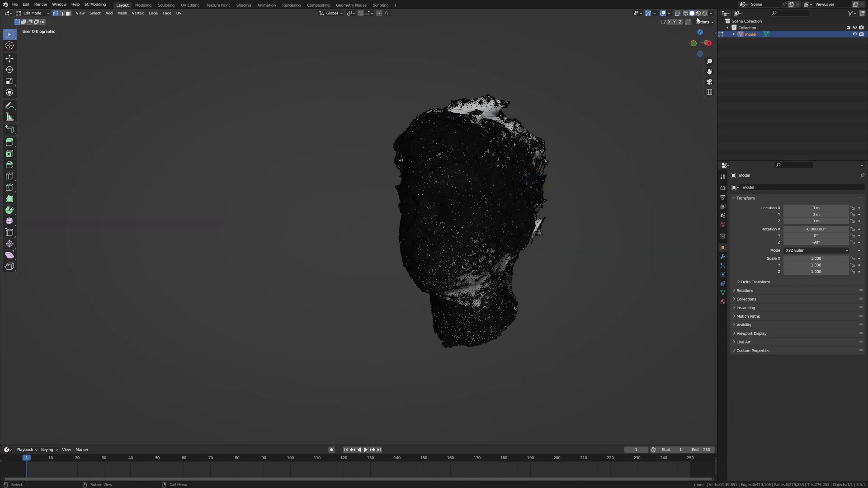
pyautogui.click(698, 14)
pyautogui.press('Tab')
pyautogui.moveTo(528, 216); pyautogui.dragTo(544, 199, button='middle')
pyautogui.scroll(3, 457, 211)
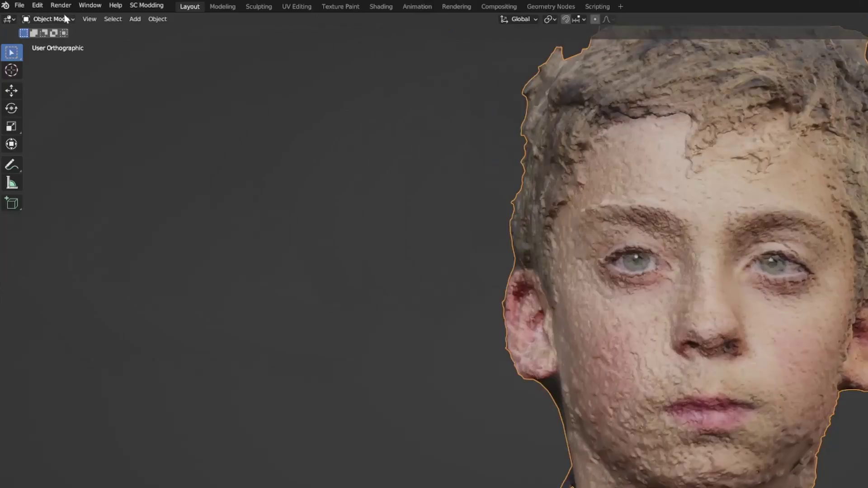
# Switch the head to Sculpt Mode and choose the Smooth brush.
pyautogui.click(39, 12)
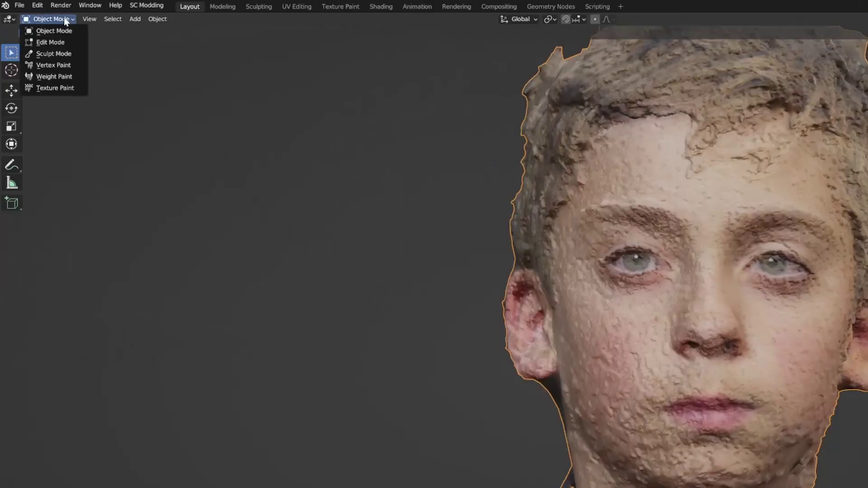
pyautogui.click(66, 54)
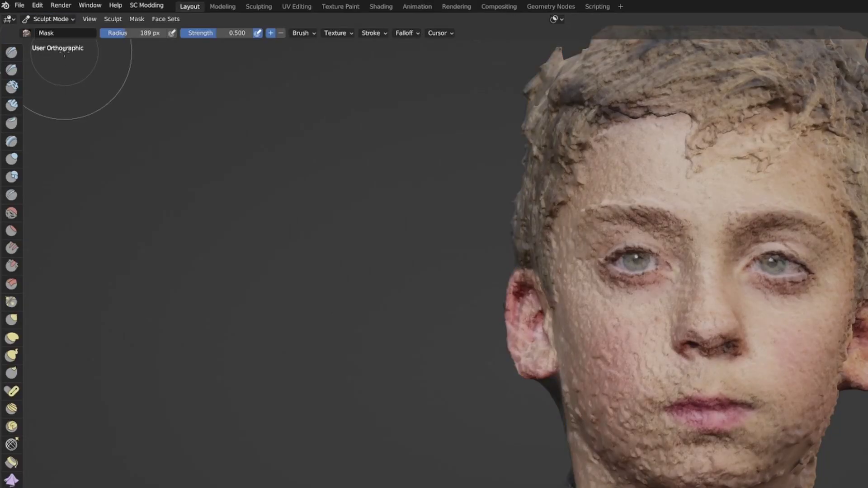
pyautogui.click(18, 213)
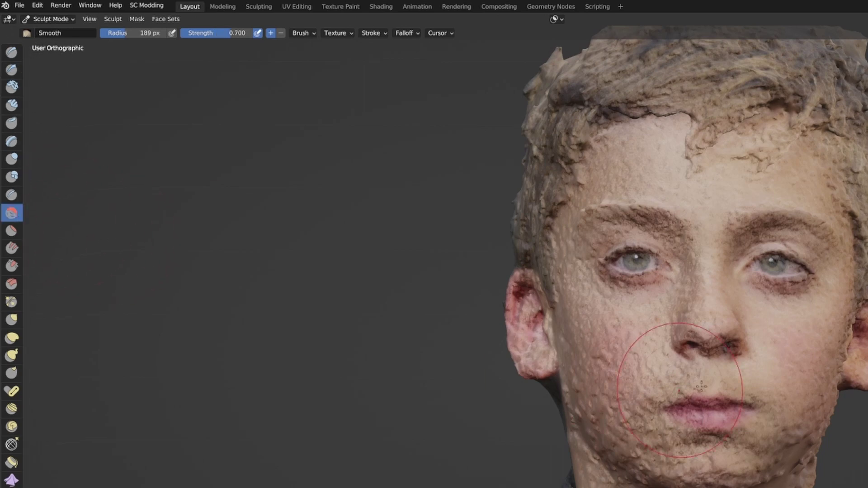
# Smooth the bumpy skin on the cheek, jaw and side of the neck.
pyautogui.moveTo(650, 373)
pyautogui.mouseDown(button='middle')
pyautogui.moveTo(677, 382)
pyautogui.moveTo(659, 388)
pyautogui.moveTo(681, 334)
pyautogui.mouseUp(button='middle')
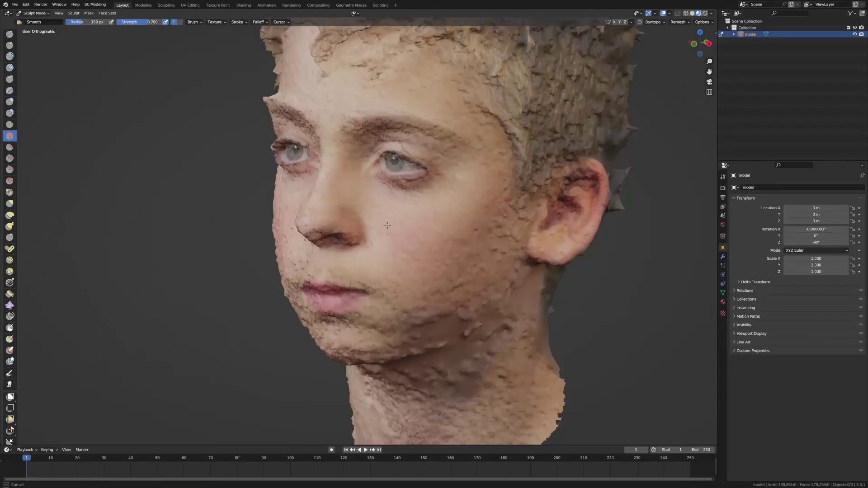
pyautogui.moveTo(483, 215); pyautogui.dragTo(482, 212)
pyautogui.moveTo(482, 212); pyautogui.dragTo(469, 181, button='middle')
pyautogui.moveTo(407, 217); pyautogui.dragTo(379, 217)
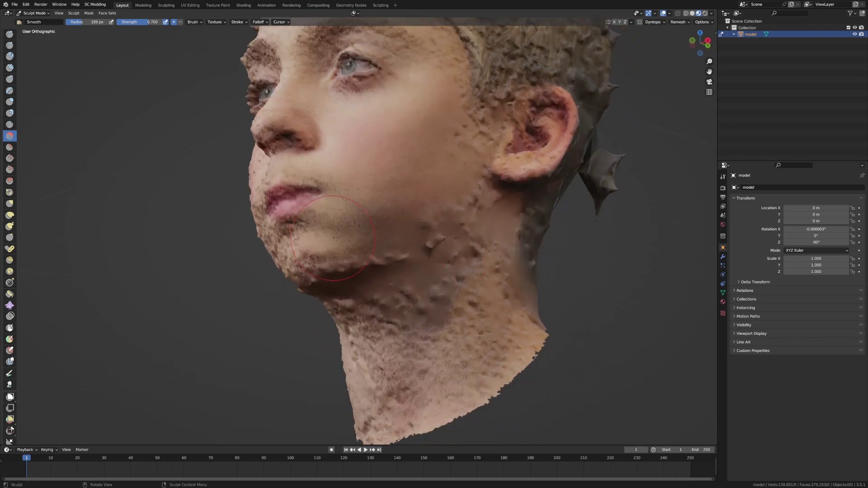
pyautogui.moveTo(344, 267)
pyautogui.mouseDown()
pyautogui.moveTo(363, 242)
pyautogui.moveTo(425, 248)
pyautogui.mouseUp()
pyautogui.moveTo(425, 248); pyautogui.dragTo(402, 217, button='middle')
pyautogui.moveTo(371, 230)
pyautogui.mouseDown()
pyautogui.moveTo(334, 249)
pyautogui.moveTo(397, 207)
pyautogui.moveTo(353, 316)
pyautogui.moveTo(430, 276)
pyautogui.moveTo(391, 319)
pyautogui.mouseUp()
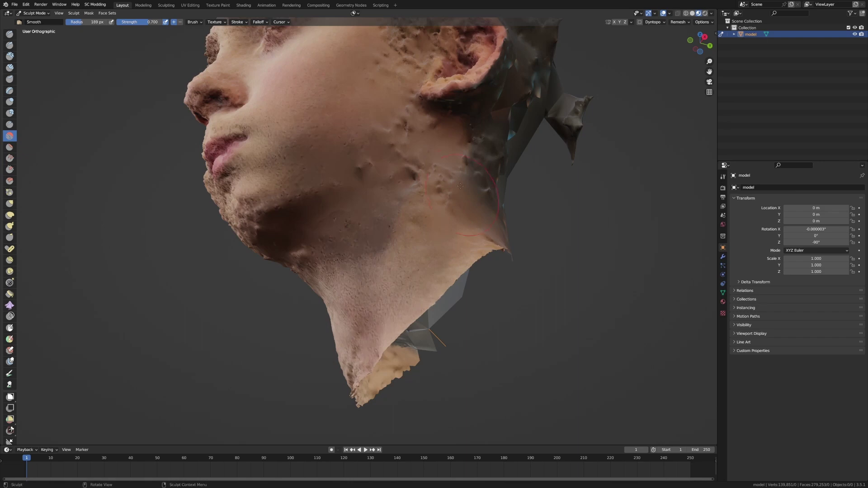
pyautogui.moveTo(430, 192); pyautogui.dragTo(392, 147)
# Smooth the remaining rough skin under the chin, on the front of the neck and on the opposite cheek.
pyautogui.moveTo(392, 146); pyautogui.dragTo(416, 218, button='middle')
pyautogui.moveTo(417, 218)
pyautogui.keyDown('shift'); pyautogui.mouseDown()
pyautogui.moveTo(393, 109)
pyautogui.moveTo(372, 87)
pyautogui.mouseUp(); pyautogui.keyUp('shift')
pyautogui.moveTo(372, 87); pyautogui.dragTo(405, 120, button='middle')
pyautogui.moveTo(424, 180)
pyautogui.mouseDown()
pyautogui.moveTo(385, 127)
pyautogui.moveTo(401, 119)
pyautogui.mouseUp()
pyautogui.moveTo(402, 119); pyautogui.dragTo(458, 197, button='middle')
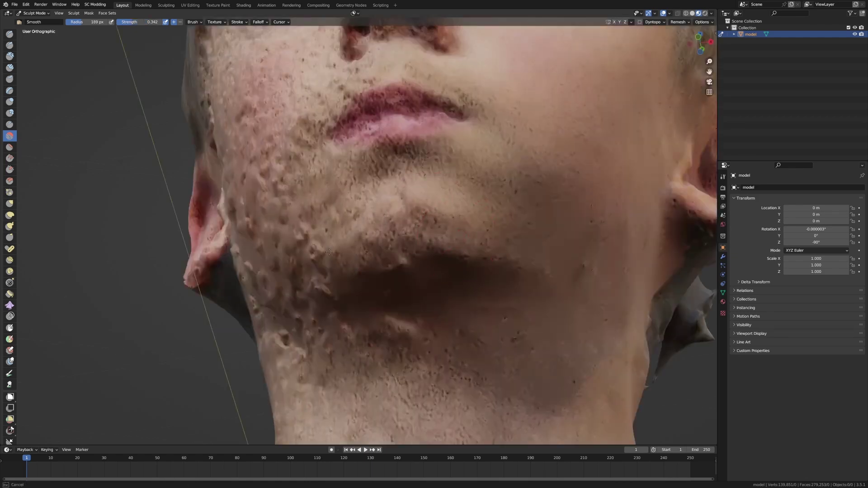
pyautogui.moveTo(397, 234); pyautogui.dragTo(291, 226, button='middle')
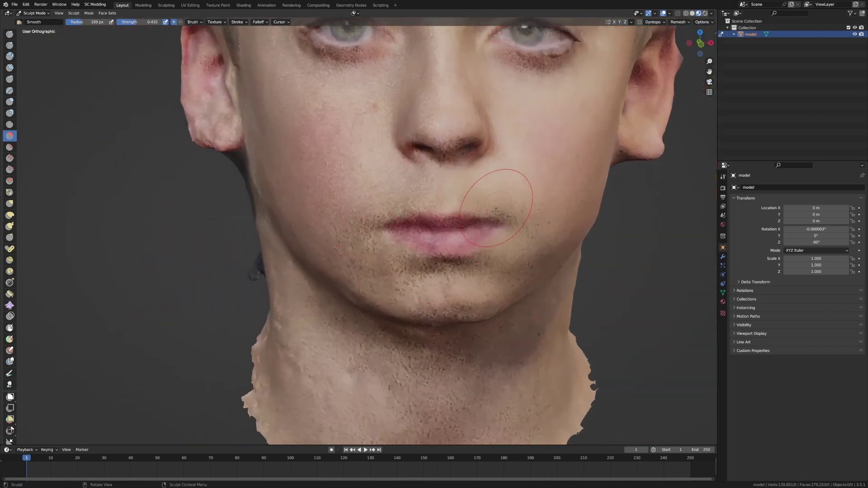
# Return to Object Mode and export the cleaned head in FBX format.
pyautogui.scroll(-7, 418, 248)
pyautogui.scroll(1, 414, 242)
pyautogui.moveTo(409, 240); pyautogui.dragTo(444, 239, button='middle')
pyautogui.keyDown('shift'); pyautogui.moveTo(444, 239); pyautogui.dragTo(545, 285, button='middle'); pyautogui.keyUp('shift')
pyautogui.keyDown('shift'); pyautogui.moveTo(622, 279); pyautogui.dragTo(569, 294, button='middle'); pyautogui.keyUp('shift')
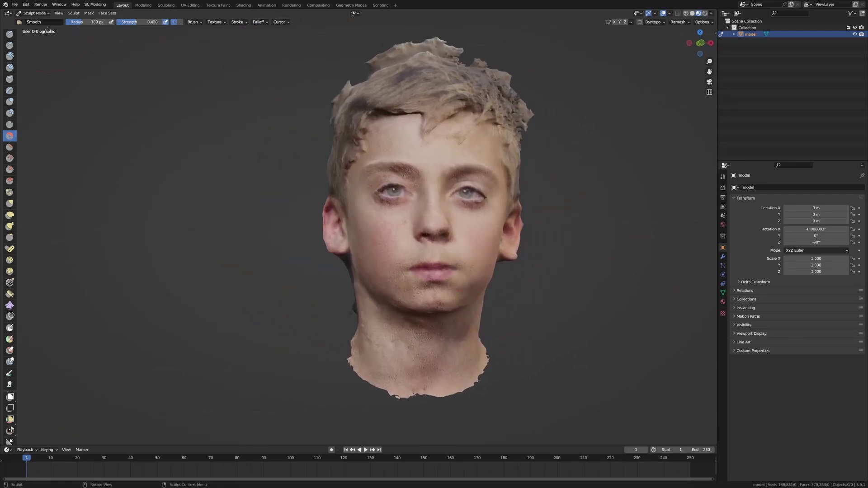
pyautogui.click(44, 15)
pyautogui.click(33, 22)
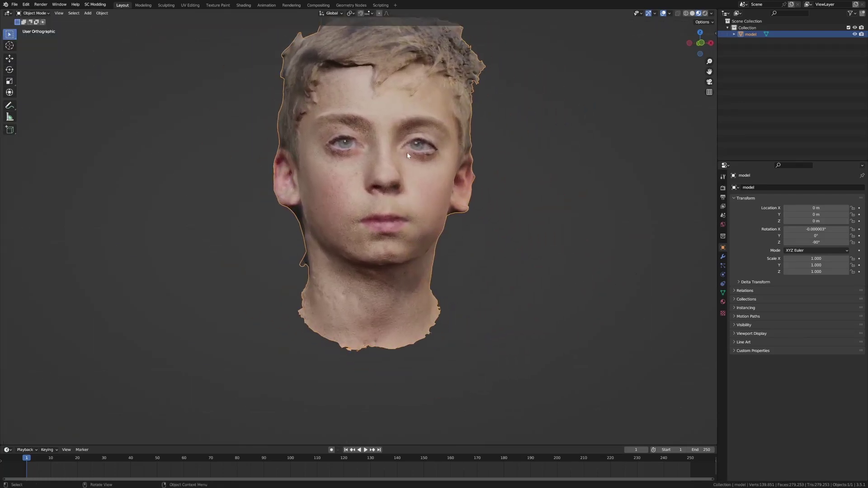
pyautogui.moveTo(409, 156)
pyautogui.mouseDown(button='middle')
pyautogui.moveTo(395, 174)
pyautogui.moveTo(365, 188)
pyautogui.moveTo(415, 192)
pyautogui.moveTo(464, 182)
pyautogui.moveTo(394, 149)
pyautogui.mouseUp(button='middle')
pyautogui.click(14, 4)
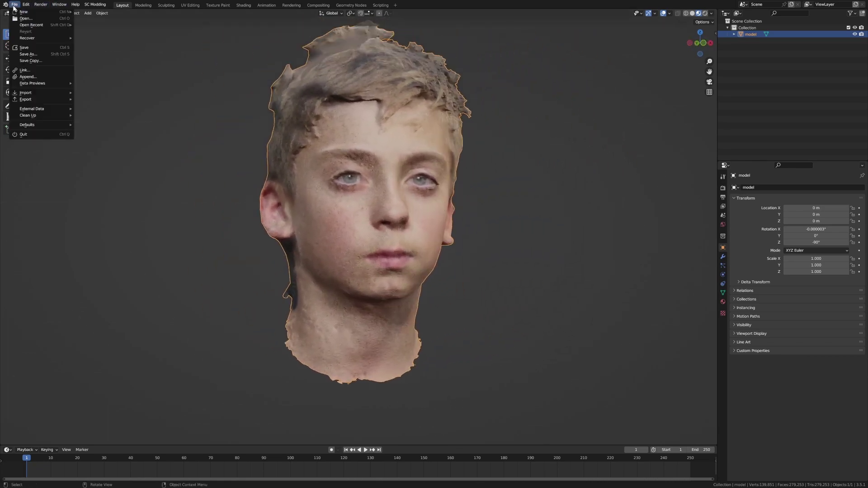
pyautogui.moveTo(41, 101)
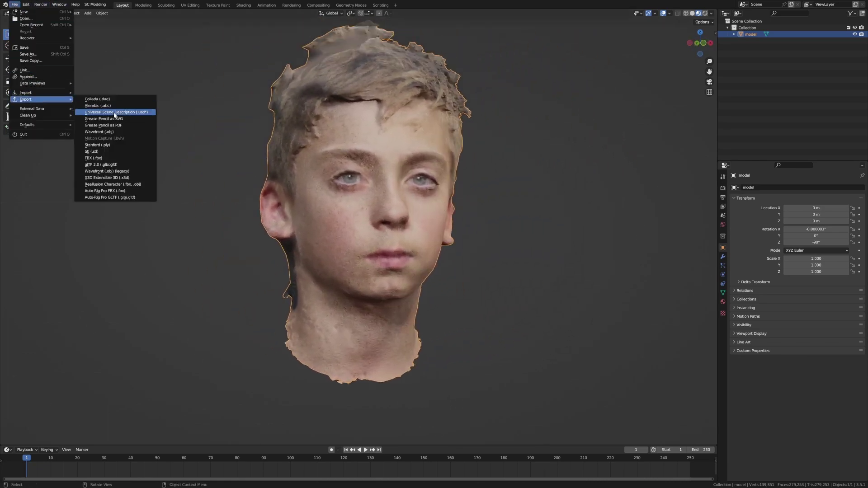
pyautogui.click(115, 156)
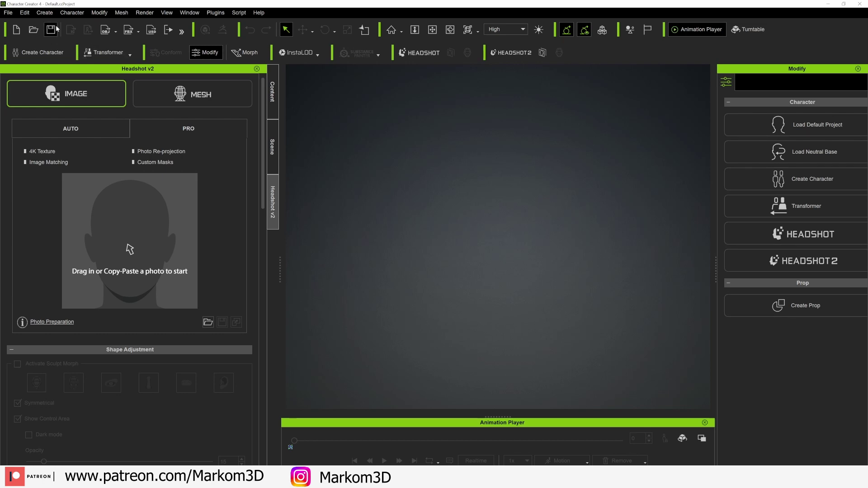
# In Character Creator 4, import the model_V2 FBX file as a prop.
pyautogui.click(8, 12)
pyautogui.moveTo(90, 85)
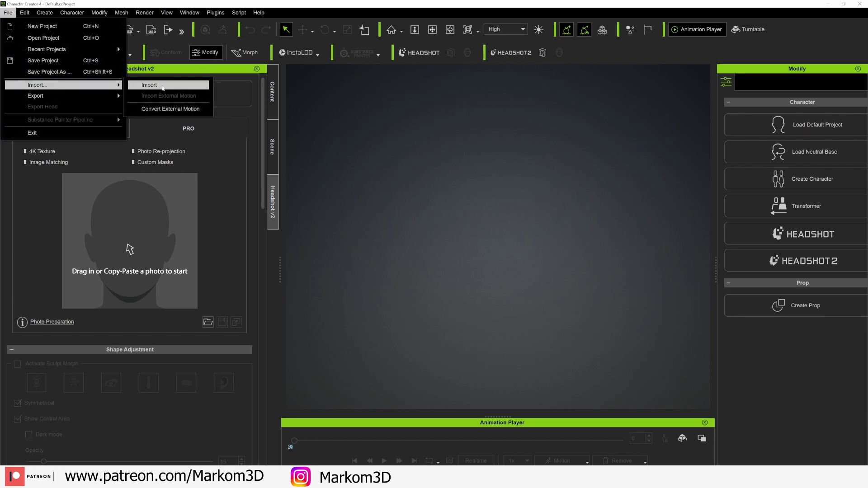
pyautogui.click(149, 85)
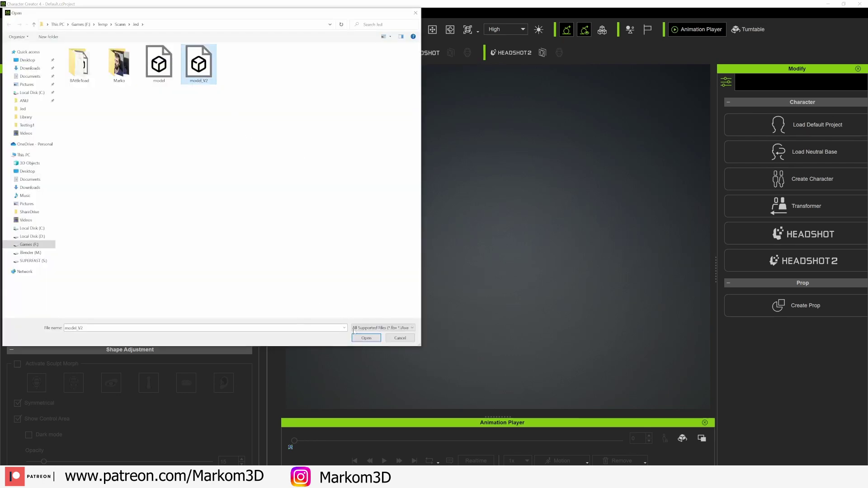
pyautogui.click(367, 339)
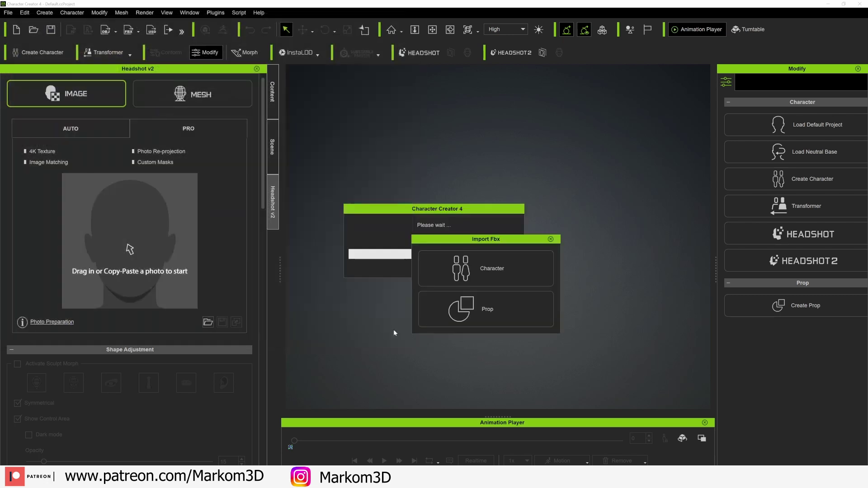
pyautogui.click(470, 323)
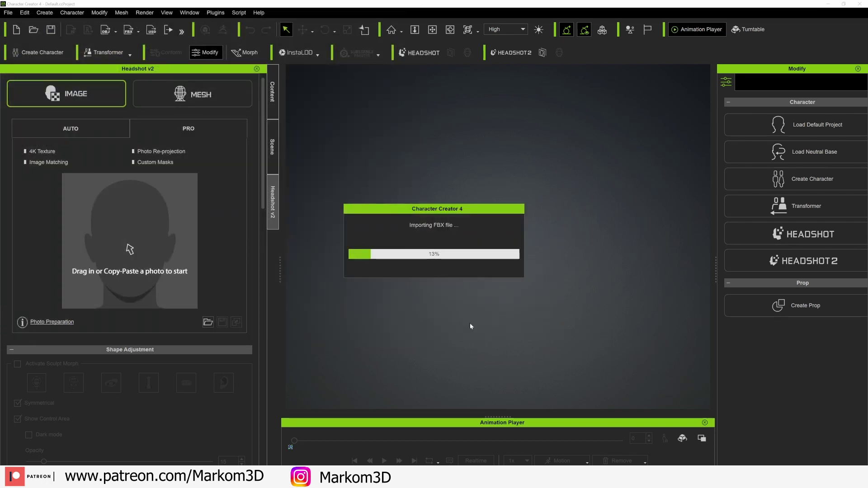
# Frame the imported head from the front and start Headshot head generation in Mesh mode.
pyautogui.moveTo(506, 341); pyautogui.dragTo(509, 275, button='middle')
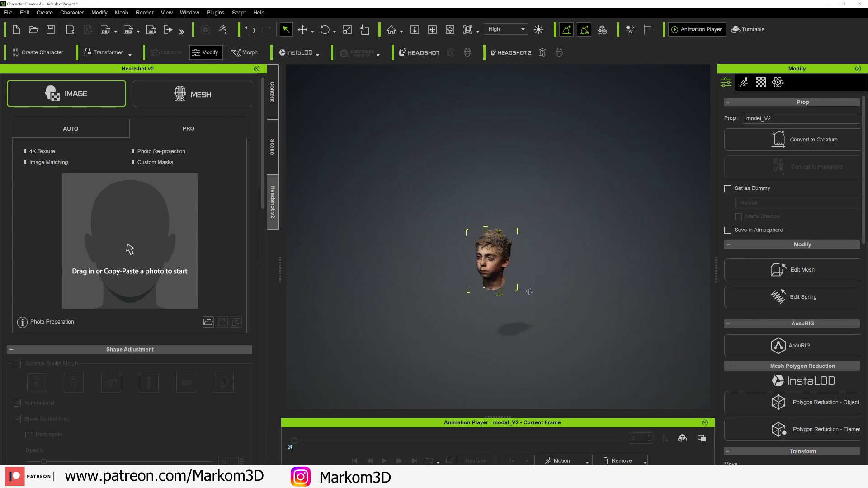
pyautogui.moveTo(509, 275); pyautogui.dragTo(524, 335, button='right')
pyautogui.scroll(5, 517, 319)
pyautogui.scroll(4, 524, 335)
pyautogui.moveTo(513, 373); pyautogui.dragTo(585, 306, button='middle')
pyautogui.moveTo(585, 305)
pyautogui.mouseDown(button='right')
pyautogui.moveTo(681, 240)
pyautogui.moveTo(587, 293)
pyautogui.mouseUp(button='right')
pyautogui.scroll(-1, 586, 294)
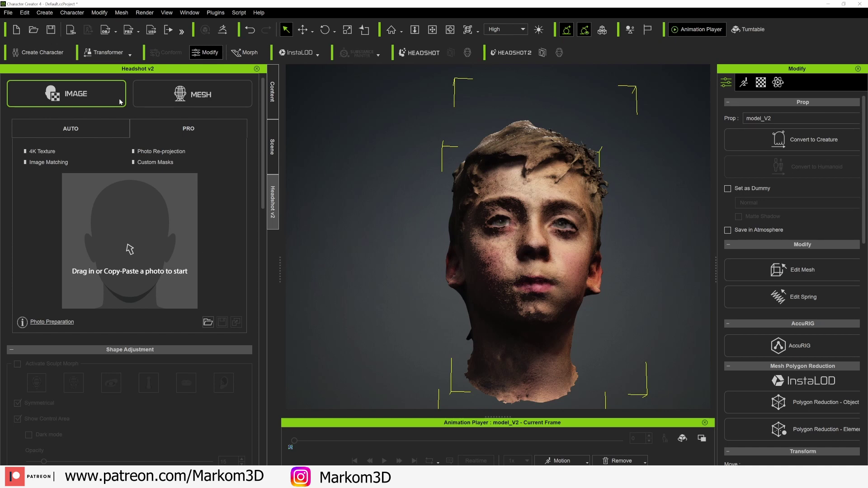
pyautogui.click(188, 95)
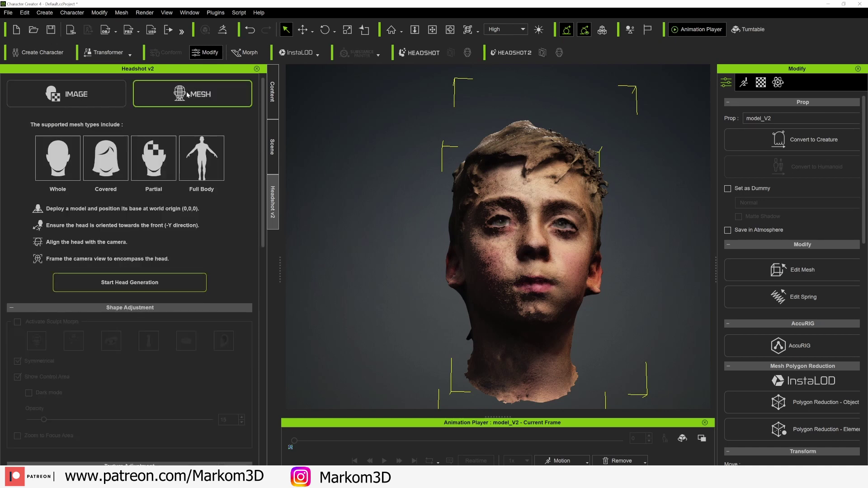
pyautogui.click(164, 287)
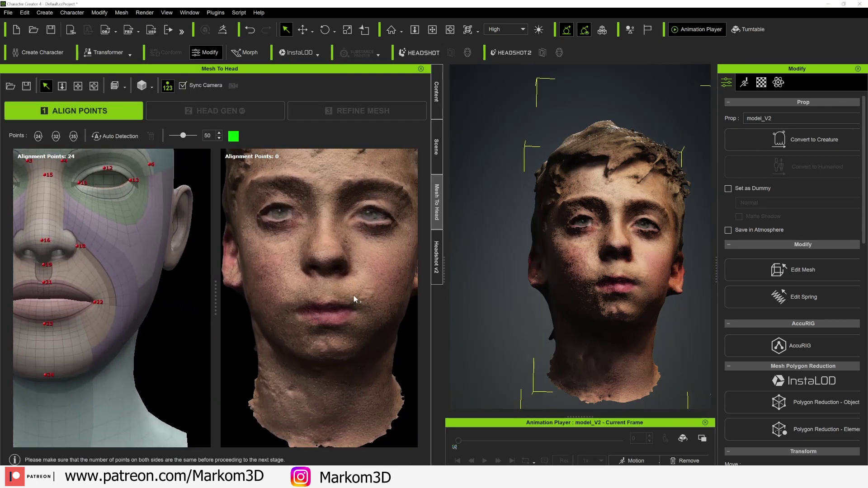
# Place alignment points 1 to 6 along the eyebrows of the scanned head, matching the reference head.
pyautogui.moveTo(354, 296); pyautogui.dragTo(445, 294, button='middle')
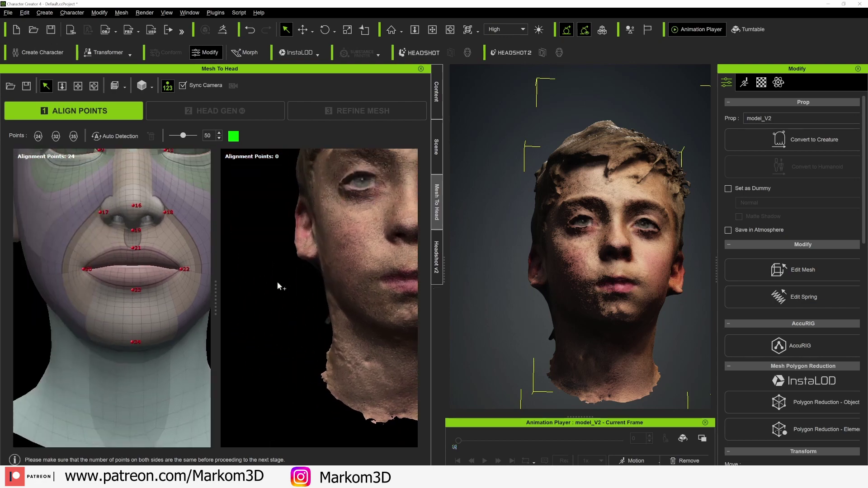
pyautogui.moveTo(316, 280); pyautogui.dragTo(323, 362, button='middle')
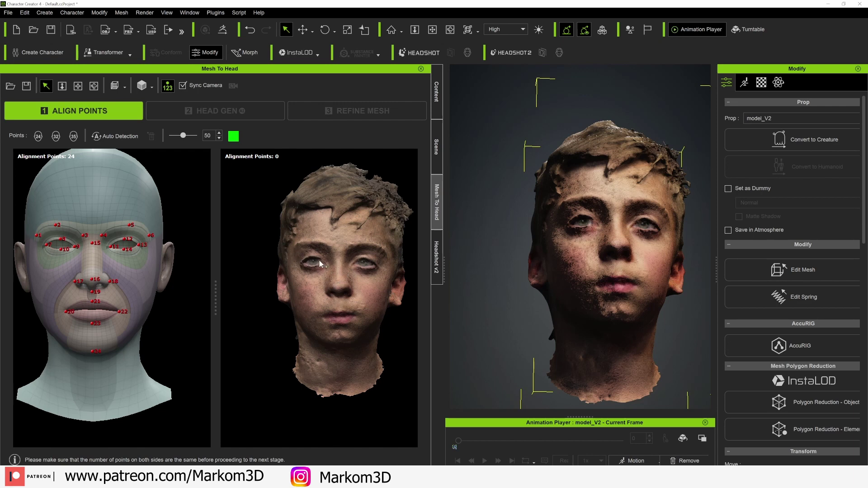
pyautogui.click(291, 252)
pyautogui.click(332, 253)
pyautogui.scroll(5, 347, 254)
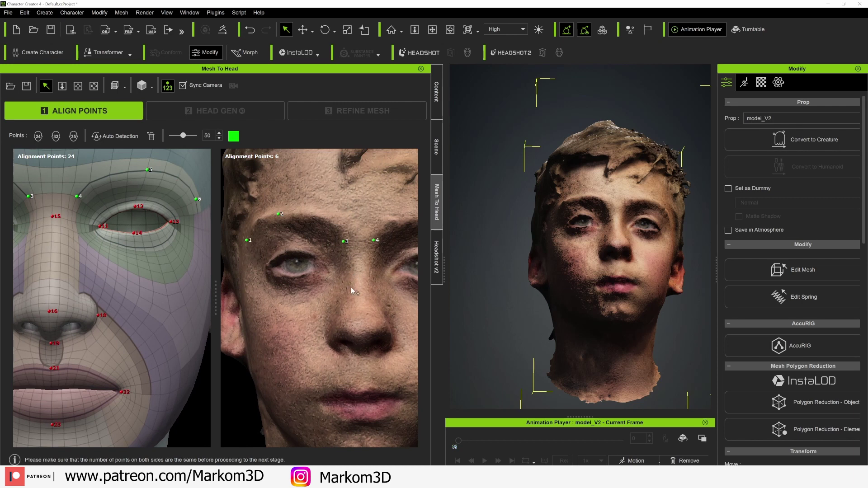
# Place alignment points 7 to 14 around both eyes of the scanned head, matching the reference head.
pyautogui.moveTo(292, 303); pyautogui.dragTo(375, 300, button='middle')
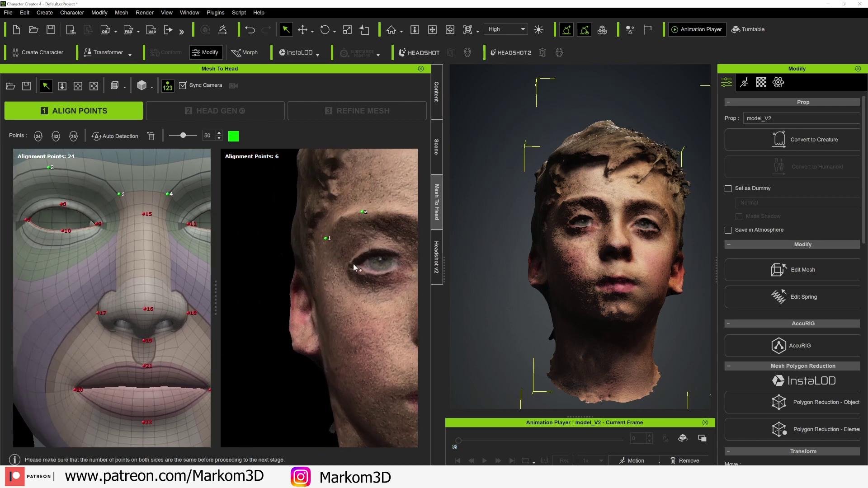
pyautogui.click(372, 248)
pyautogui.click(401, 264)
pyautogui.click(378, 275)
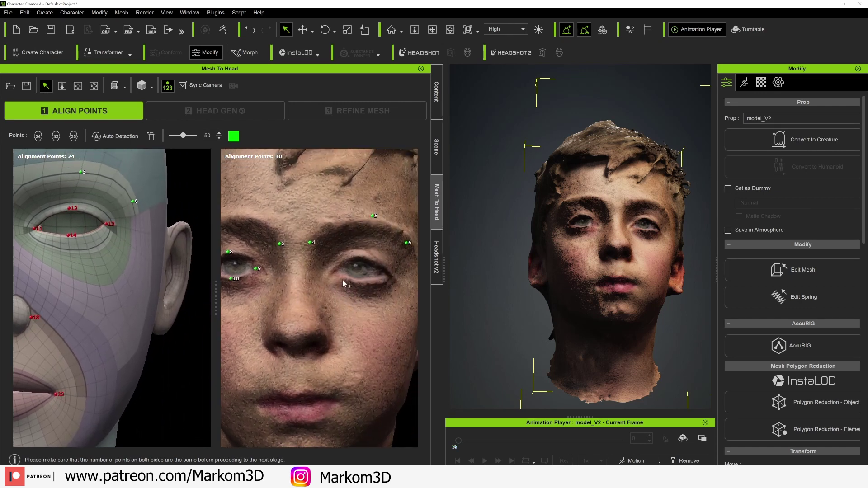
pyautogui.click(333, 272)
pyautogui.click(362, 256)
pyautogui.click(364, 281)
# Place alignment points 15 to 18 on the nose bridge, nose tip and both nostril wings of the scanned head.
pyautogui.moveTo(294, 359); pyautogui.dragTo(352, 341, button='middle')
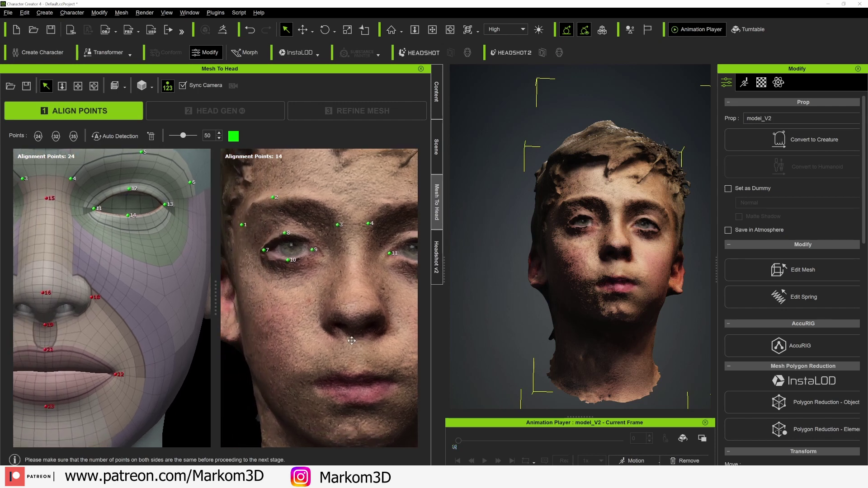
pyautogui.click(353, 246)
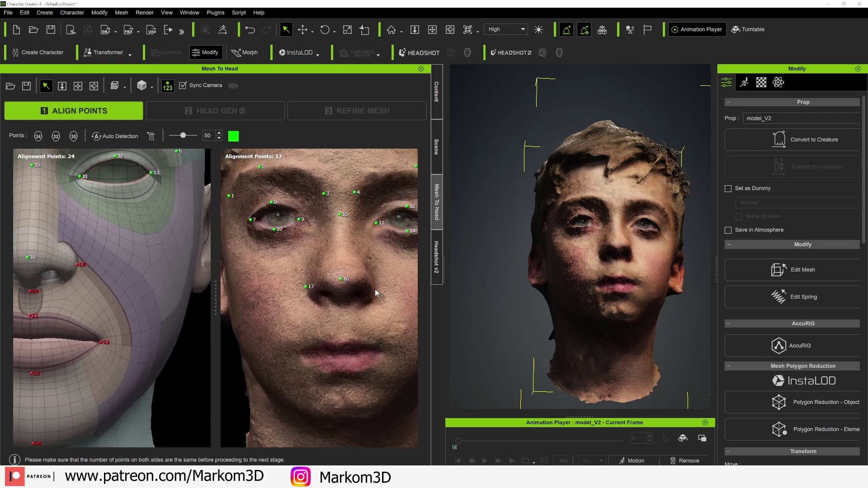
pyautogui.click(375, 290)
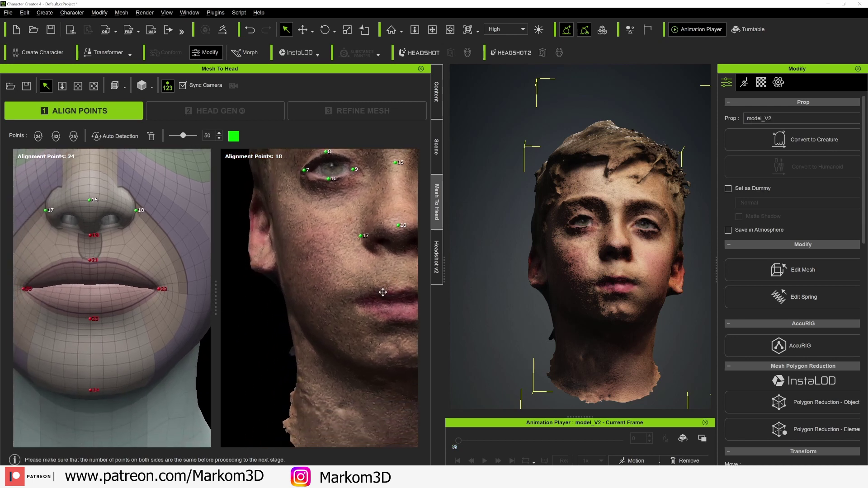
# Place alignment points 19 to 22 under the nose and along the mouth of the scanned head.
pyautogui.click(368, 260)
pyautogui.click(368, 302)
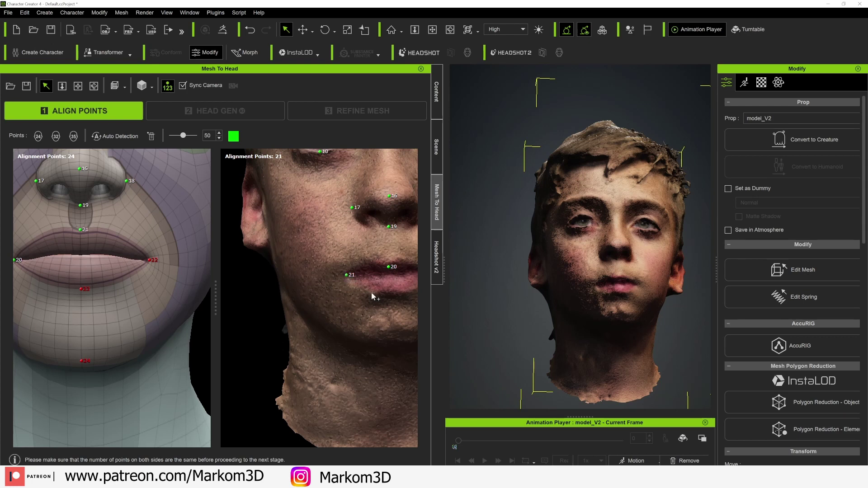
pyautogui.click(351, 276)
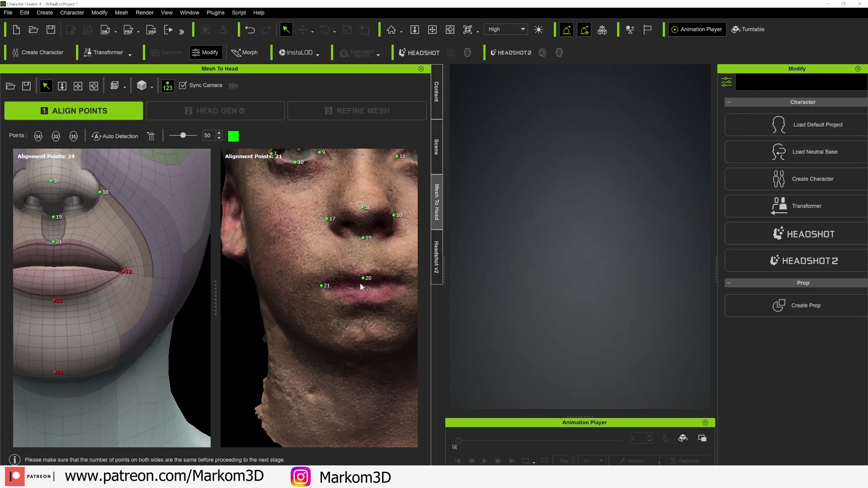
pyautogui.click(351, 306)
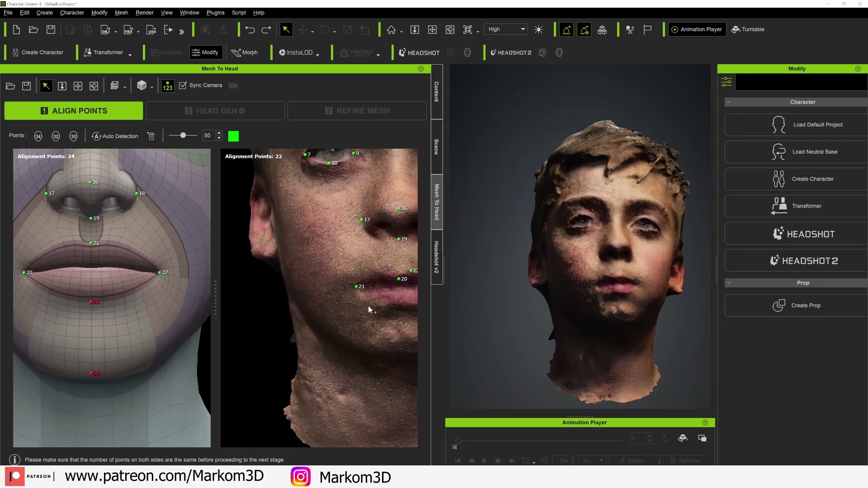
# Move points 20 to 22 onto their matching mouth corners and upper lip centre, and add points 23 below the lower lip and 24 on the chin.
pyautogui.moveTo(335, 289)
pyautogui.mouseDown()
pyautogui.moveTo(363, 270)
pyautogui.moveTo(335, 282)
pyautogui.mouseUp()
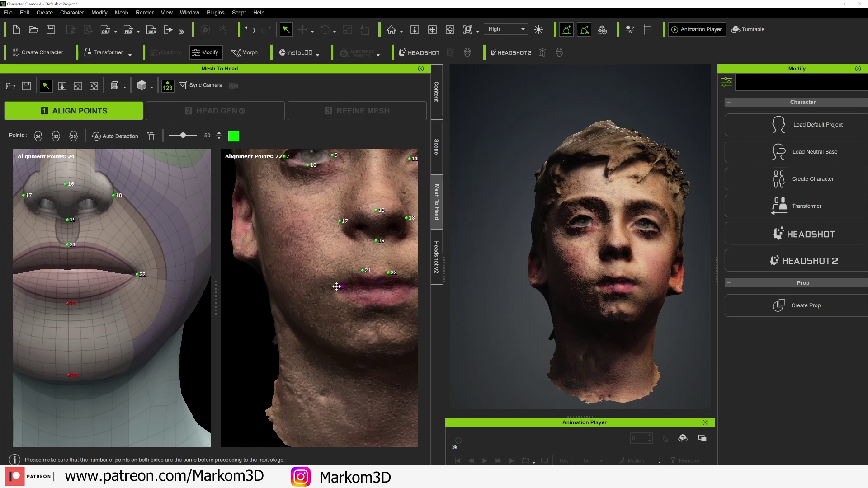
pyautogui.moveTo(384, 311); pyautogui.dragTo(361, 314, button='middle')
pyautogui.moveTo(367, 277)
pyautogui.mouseDown()
pyautogui.moveTo(382, 280)
pyautogui.moveTo(348, 276)
pyautogui.moveTo(356, 278)
pyautogui.mouseUp()
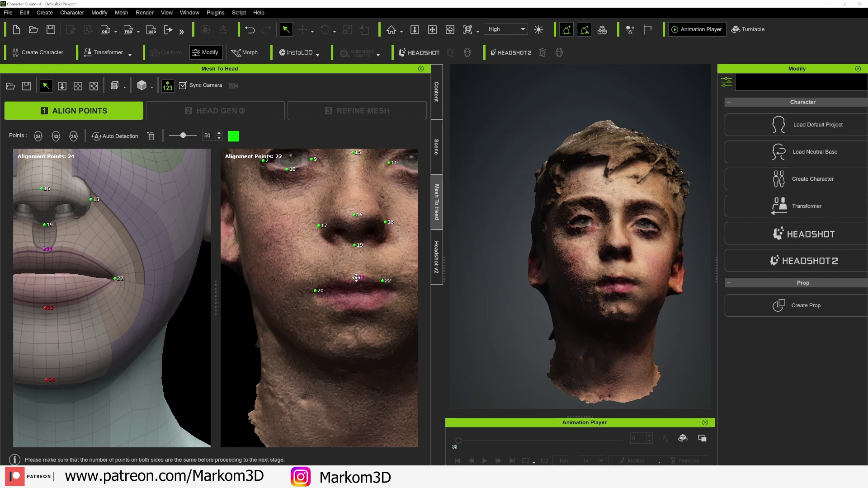
pyautogui.moveTo(357, 283); pyautogui.dragTo(327, 271, button='middle')
pyautogui.moveTo(352, 271); pyautogui.dragTo(361, 278)
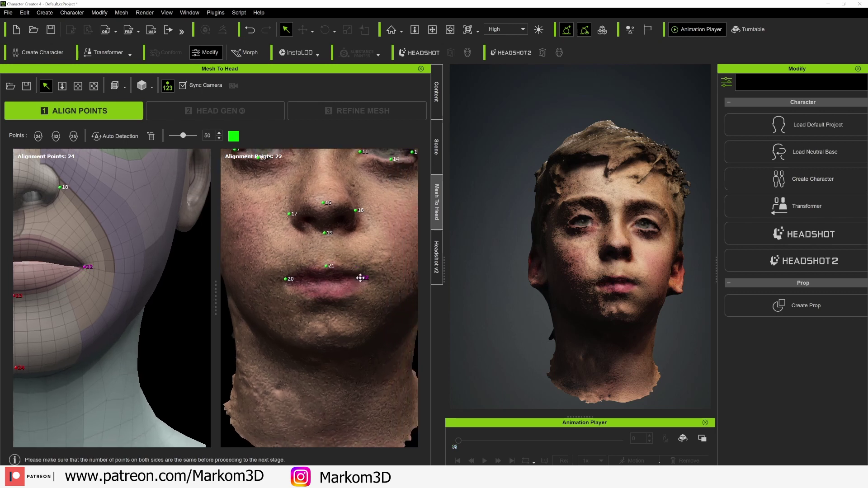
pyautogui.click(327, 300)
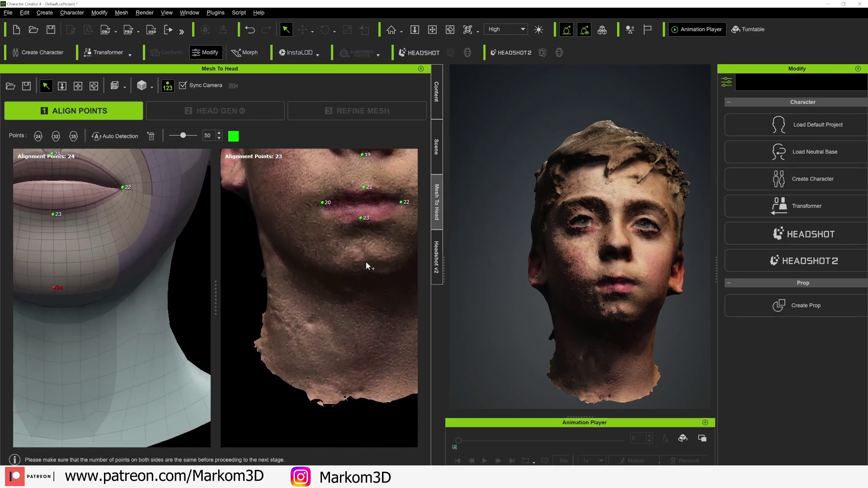
pyautogui.click(365, 263)
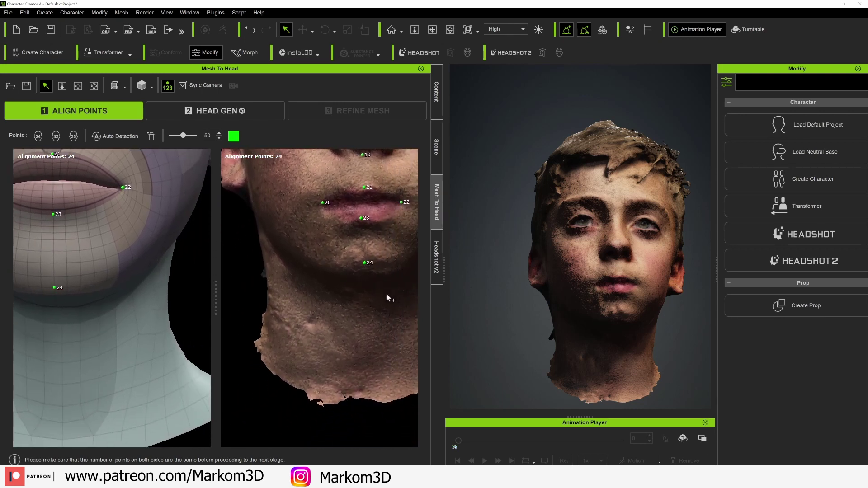
# Widen the Mesh To Head panel and enlarge the reference head view inside it.
pyautogui.moveTo(342, 308); pyautogui.dragTo(217, 319, button='right')
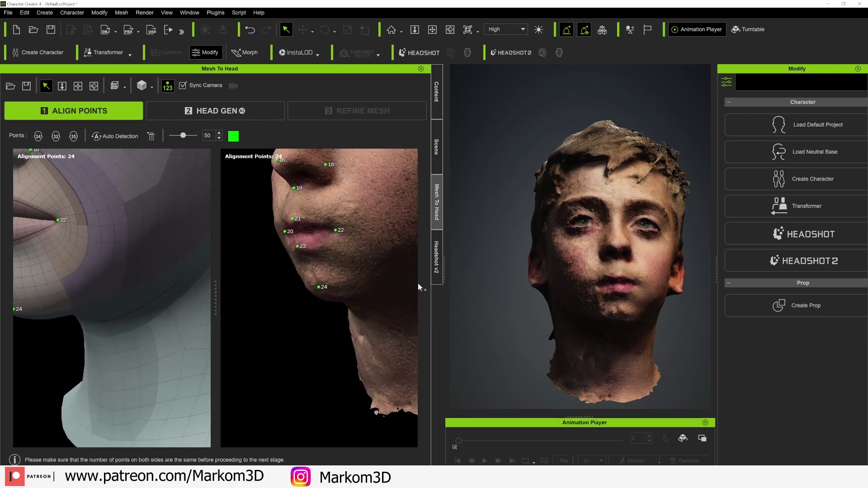
pyautogui.moveTo(445, 269); pyautogui.dragTo(605, 256)
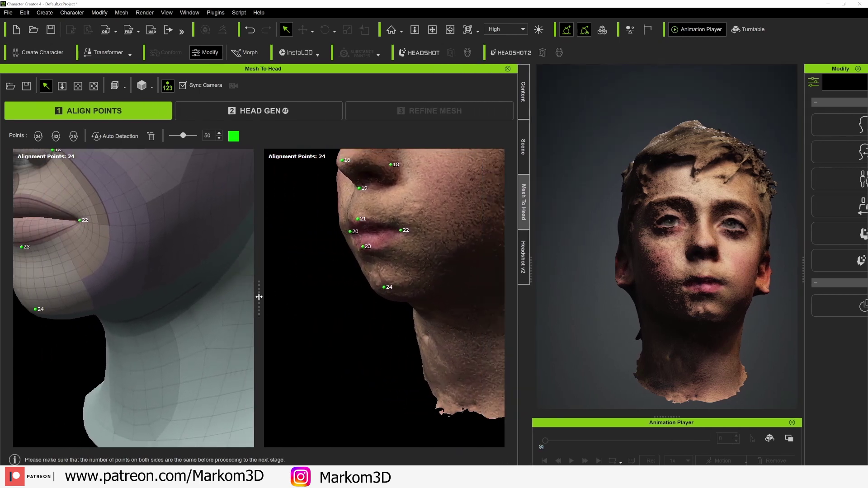
pyautogui.moveTo(259, 297); pyautogui.dragTo(278, 297)
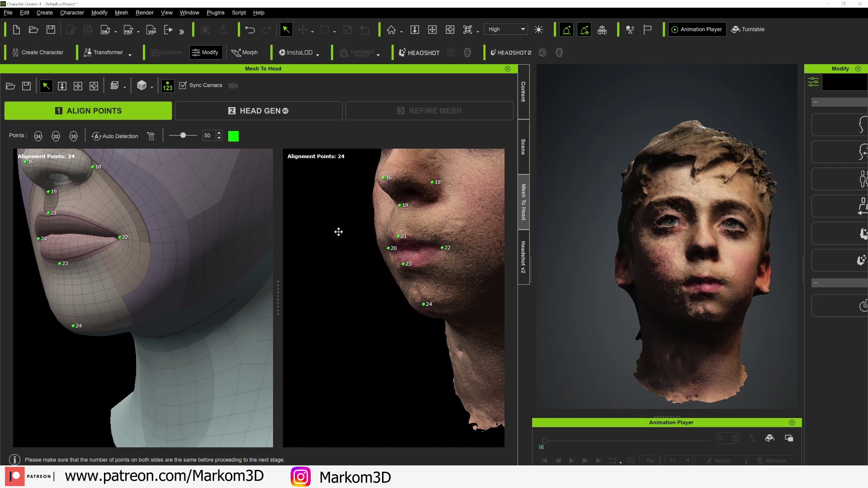
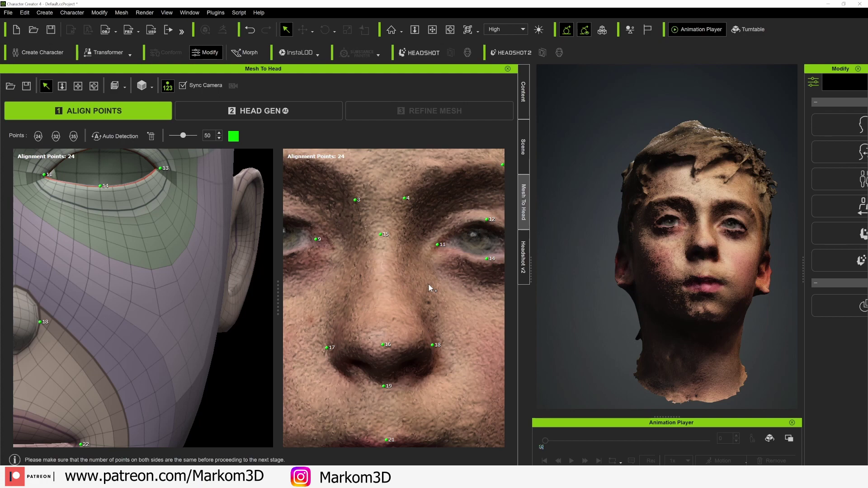
# Add extra alignment points 25 and 26 on either side of the nose on both the reference and scanned heads.
pyautogui.scroll(-5, 381, 297)
pyautogui.click(403, 293)
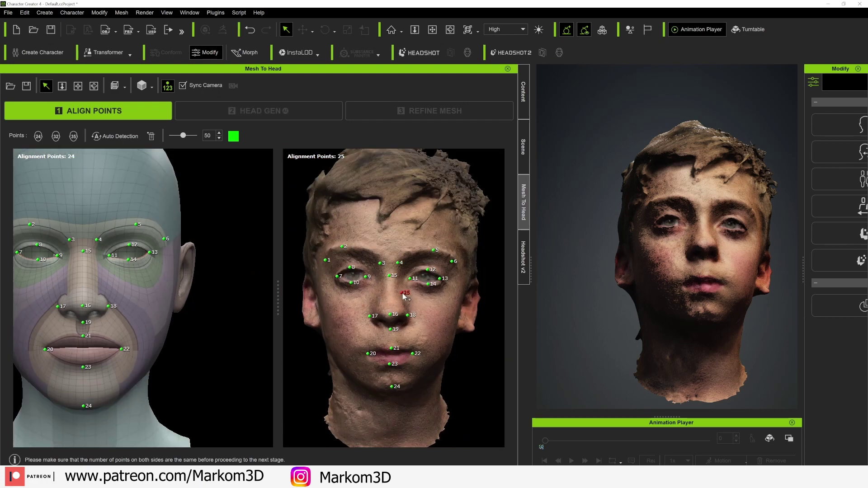
pyautogui.click(103, 279)
pyautogui.click(58, 281)
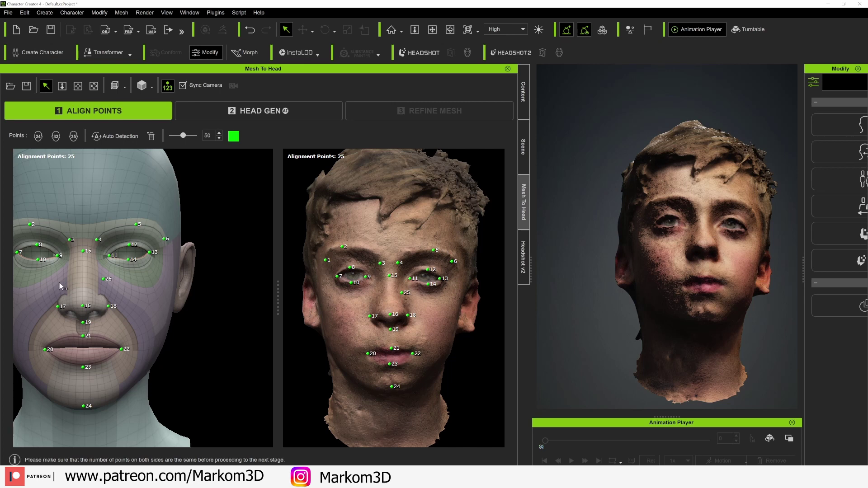
pyautogui.click(377, 295)
# Add alignment points 27 and 28 along the upper lip edge on both the scanned and reference heads.
pyautogui.scroll(4, 399, 313)
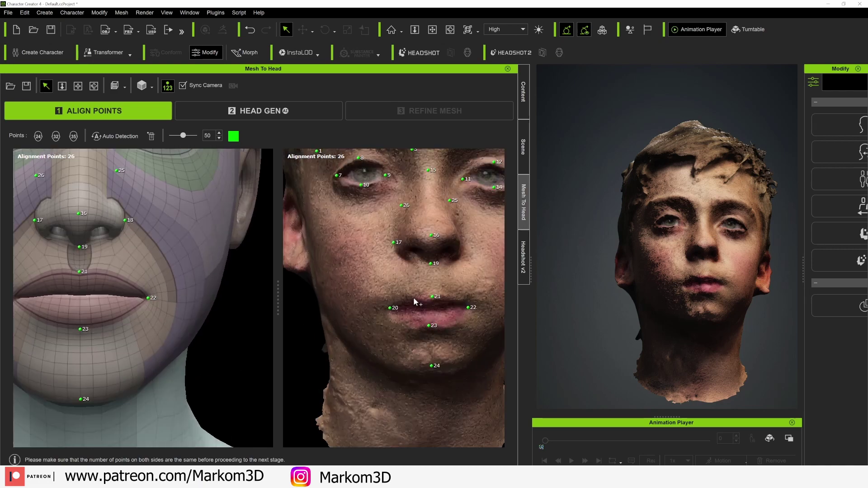
pyautogui.click(414, 298)
pyautogui.click(49, 271)
pyautogui.click(106, 271)
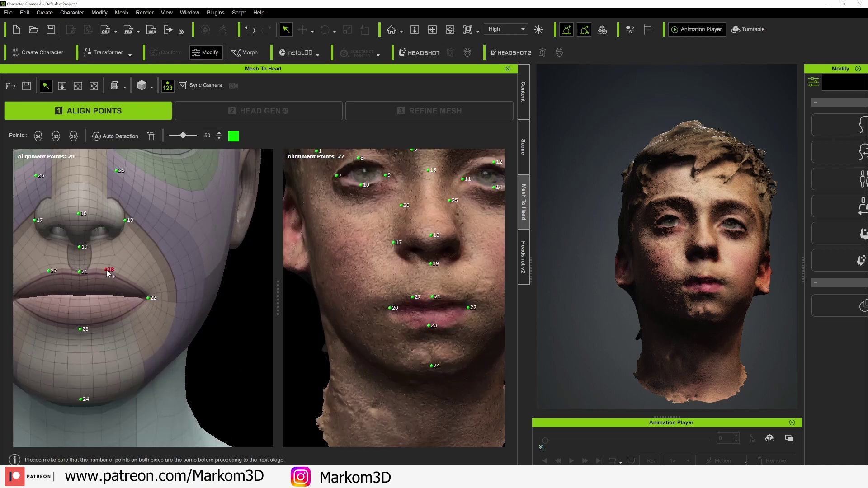
pyautogui.click(449, 300)
# Add matching alignment points 29 to 36 below the lower lip, along the jaw and on the cheeks of both heads.
pyautogui.scroll(5, 411, 304)
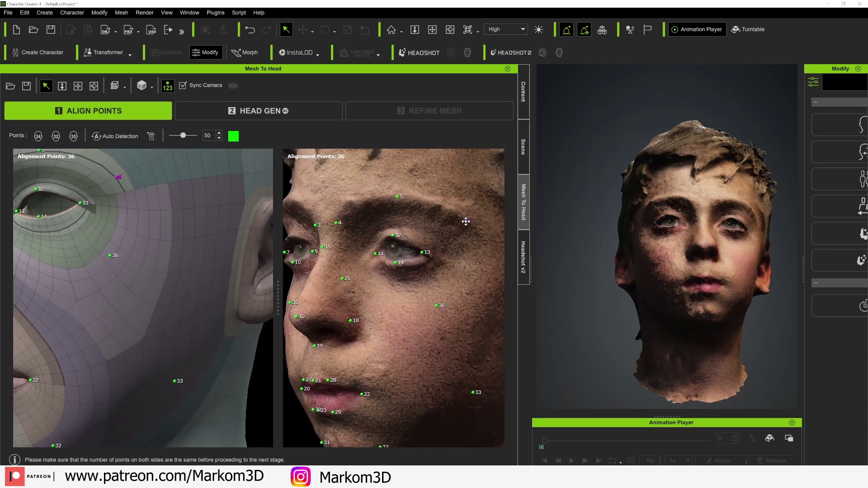
pyautogui.scroll(-5, 455, 237)
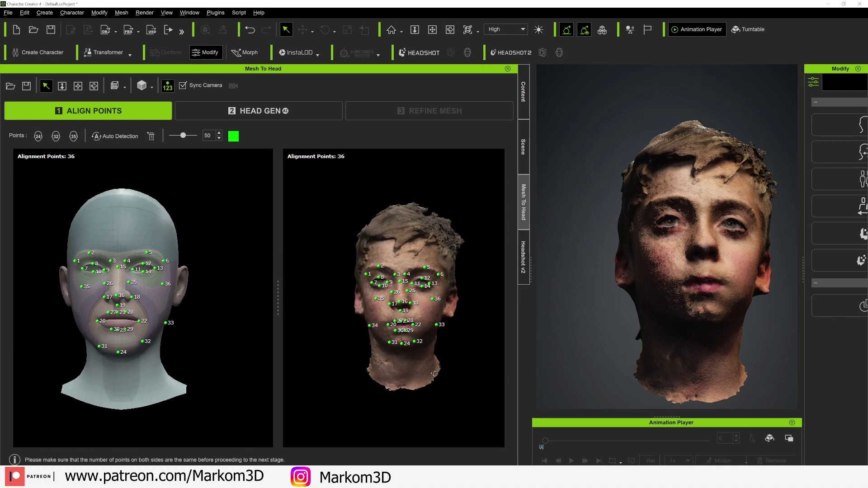
pyautogui.moveTo(493, 373); pyautogui.dragTo(463, 375)
pyautogui.scroll(3, 454, 366)
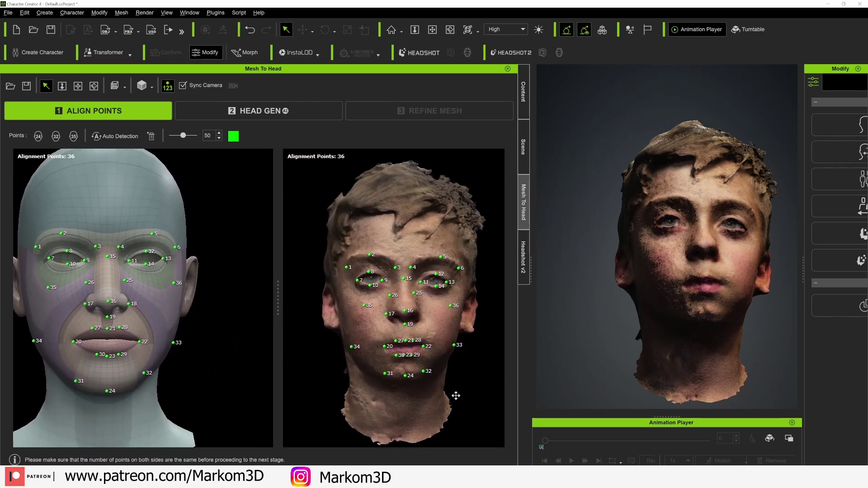
# Run Head Gen on the aligned points and inspect the generated head's face and scalp.
pyautogui.click(249, 111)
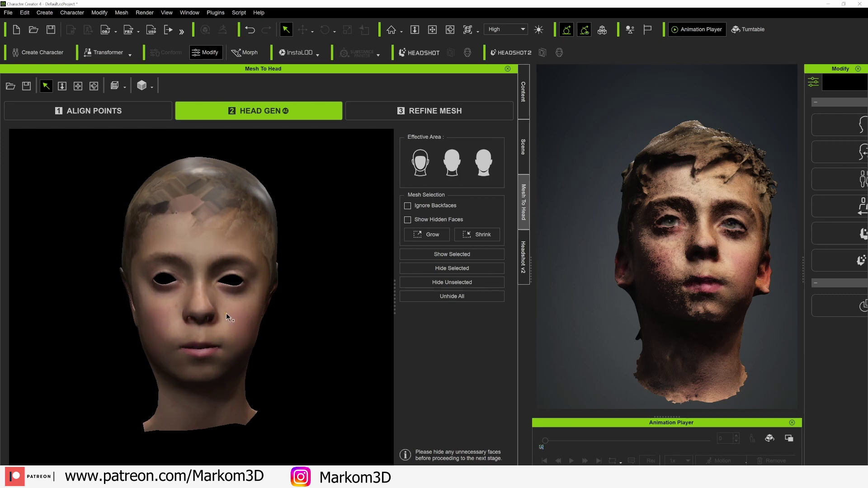
pyautogui.scroll(2, 224, 316)
pyautogui.moveTo(688, 279); pyautogui.dragTo(655, 297, button='middle')
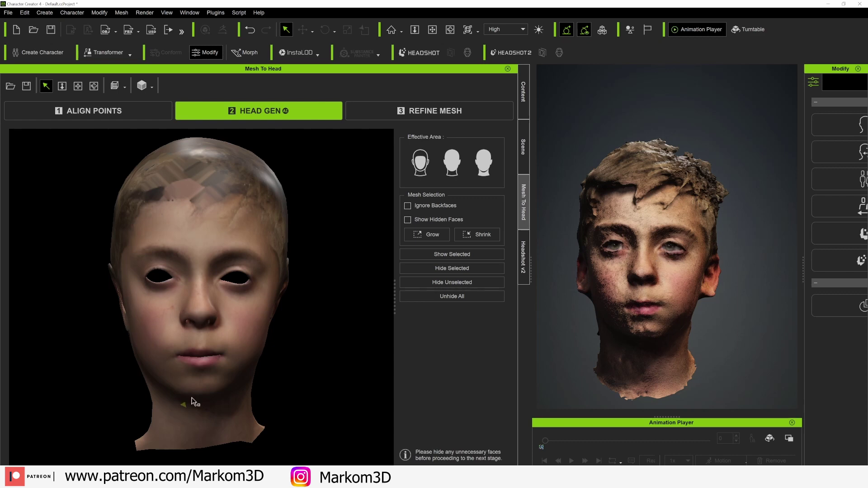
pyautogui.scroll(6, 195, 402)
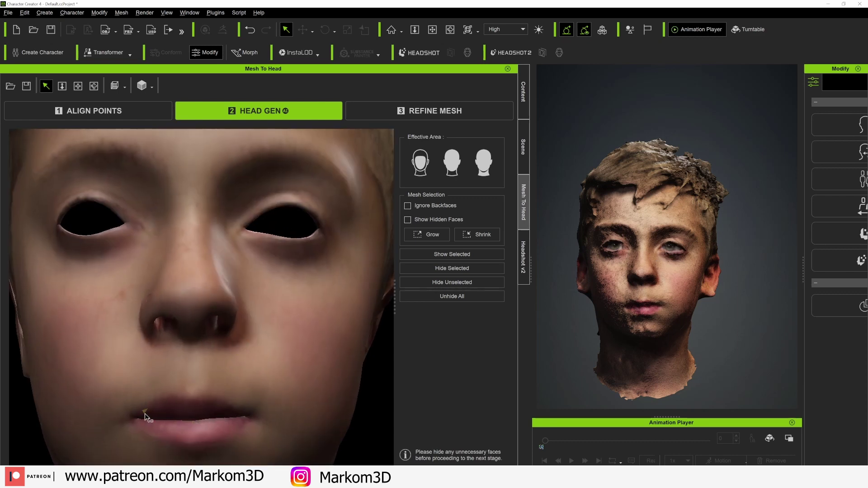
pyautogui.scroll(-6, 220, 380)
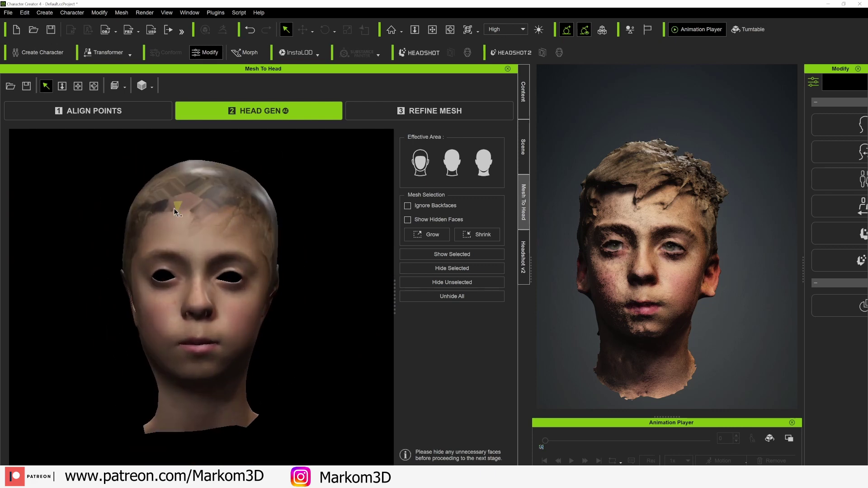
# Limit the generated head's effective area to the face mask, excluding the scalp, ears and neck.
pyautogui.click(420, 170)
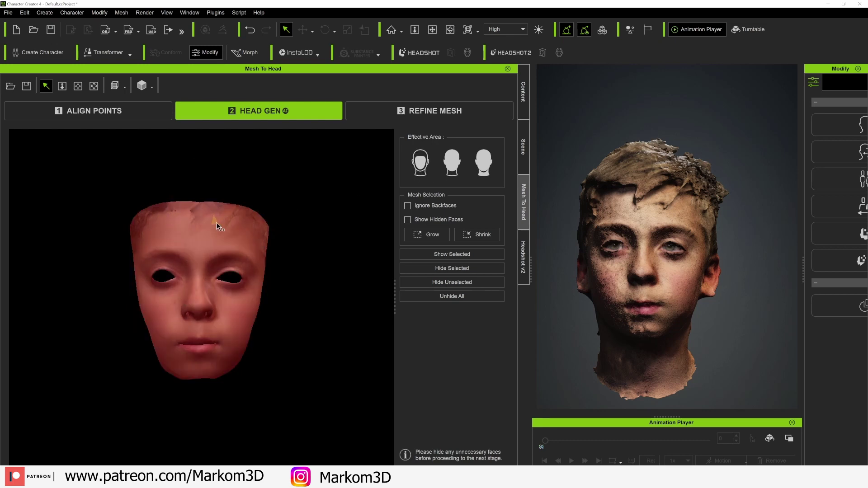
pyautogui.moveTo(273, 269); pyautogui.dragTo(163, 348, button='right')
pyautogui.scroll(5, 293, 303)
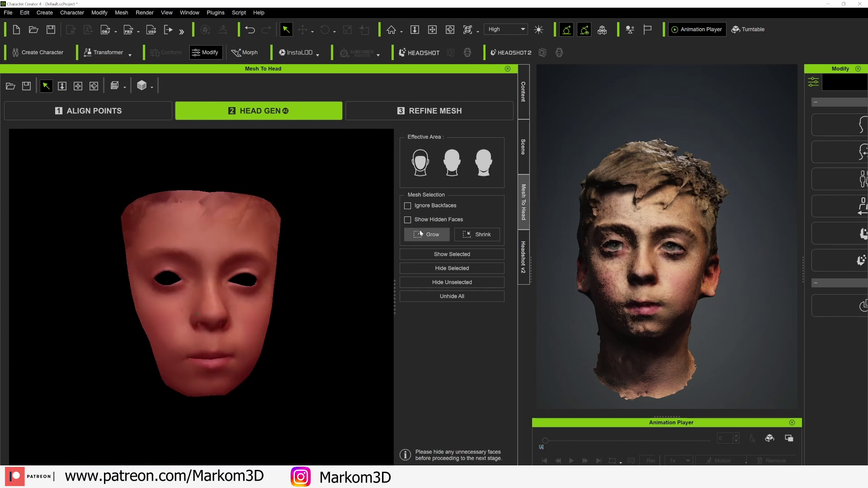
# Proceed to the Refine Mesh stage and check from the front how the mesh fits the scan.
pyautogui.click(427, 118)
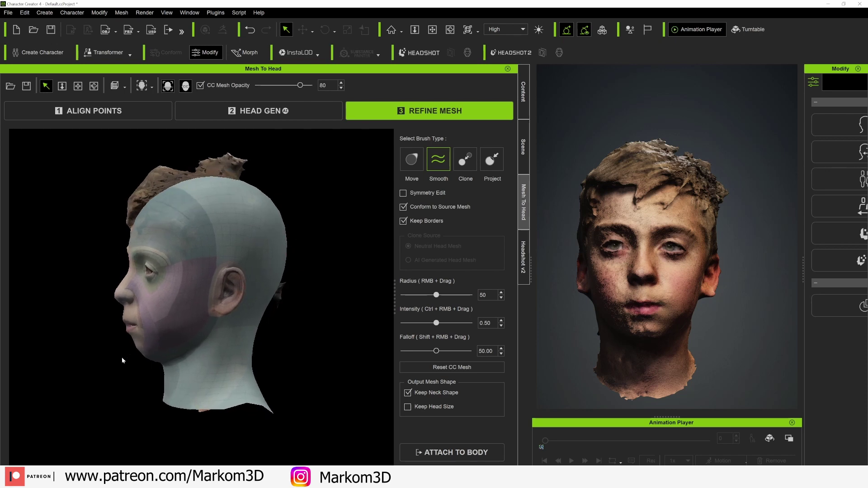
pyautogui.keyDown('alt'); pyautogui.moveTo(102, 392); pyautogui.dragTo(362, 366); pyautogui.keyUp('alt')
pyautogui.scroll(5, 262, 344)
pyautogui.moveTo(238, 376)
pyautogui.keyDown('alt'); pyautogui.mouseDown()
pyautogui.moveTo(325, 359)
pyautogui.moveTo(349, 285)
pyautogui.moveTo(240, 374)
pyautogui.mouseUp(); pyautogui.keyUp('alt')
pyautogui.scroll(10, 183, 393)
pyautogui.scroll(-10, 184, 394)
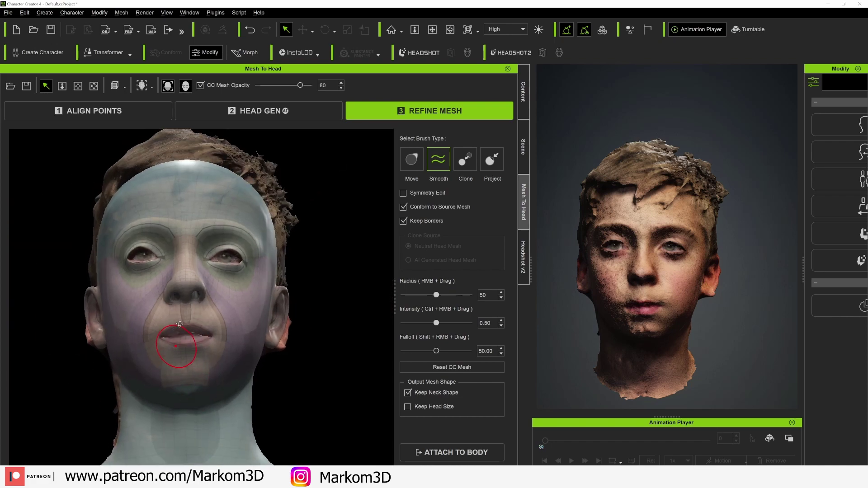
# Try reshaping the lips with the Move brush at radius 50, and undo the stroke.
pyautogui.keyDown('alt'); pyautogui.moveTo(179, 325); pyautogui.dragTo(179, 316); pyautogui.keyUp('alt')
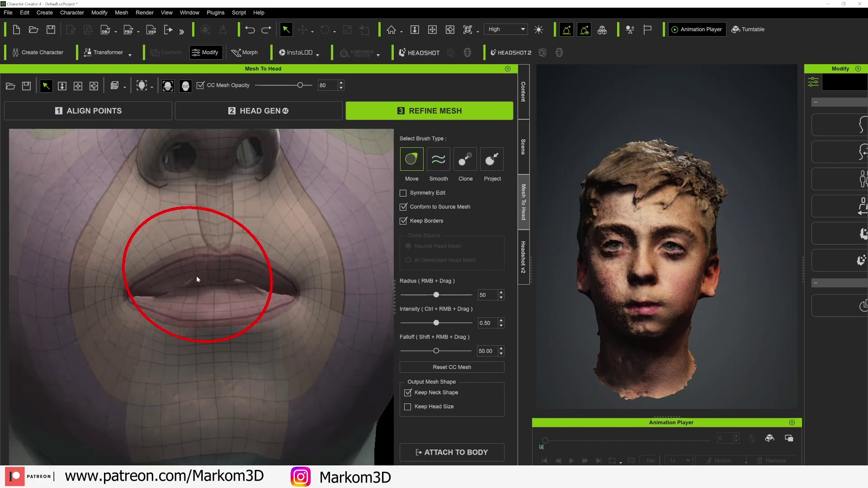
pyautogui.moveTo(196, 280); pyautogui.dragTo(195, 278)
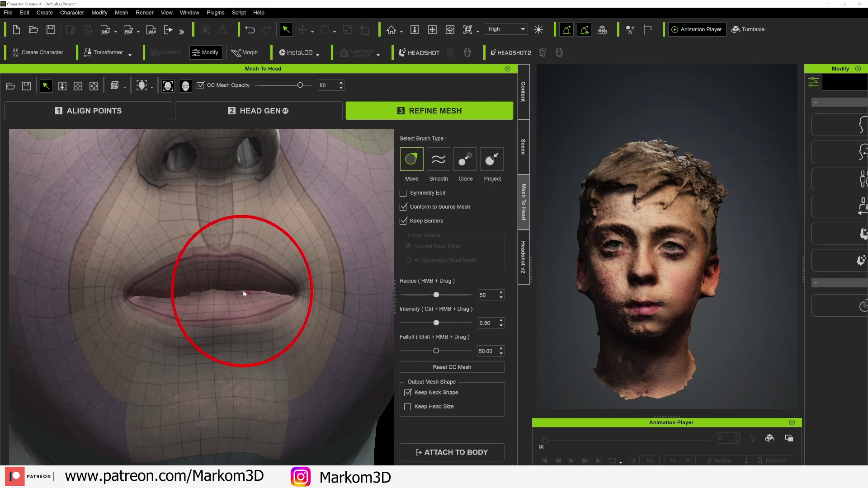
pyautogui.hotkey('ctrl', 'z')
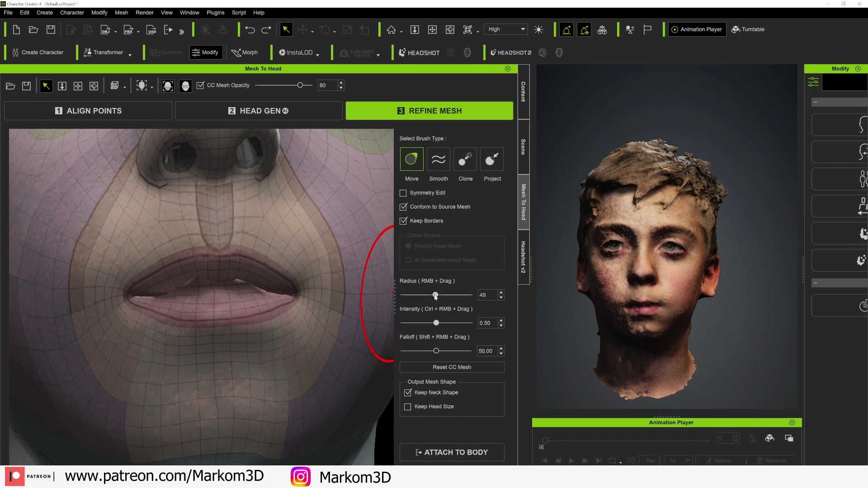
# Set the Move brush radius to 27.
pyautogui.moveTo(421, 295); pyautogui.dragTo(421, 295)
pyautogui.moveTo(194, 284)
pyautogui.mouseDown()
pyautogui.moveTo(234, 304)
pyautogui.moveTo(173, 339)
pyautogui.moveTo(365, 341)
pyautogui.moveTo(350, 318)
pyautogui.mouseUp()
pyautogui.scroll(-5, 246, 283)
pyautogui.scroll(-4, 335, 330)
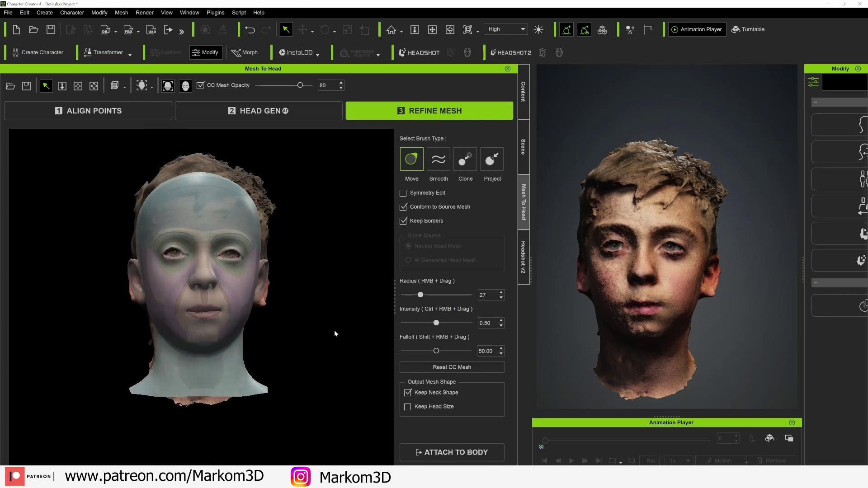
# Lower the CC mesh opacity to 51 and examine how the eye area fits the scan underneath.
pyautogui.moveTo(294, 87)
pyautogui.mouseDown()
pyautogui.moveTo(260, 88)
pyautogui.moveTo(309, 93)
pyautogui.moveTo(206, 90)
pyautogui.moveTo(284, 90)
pyautogui.mouseUp()
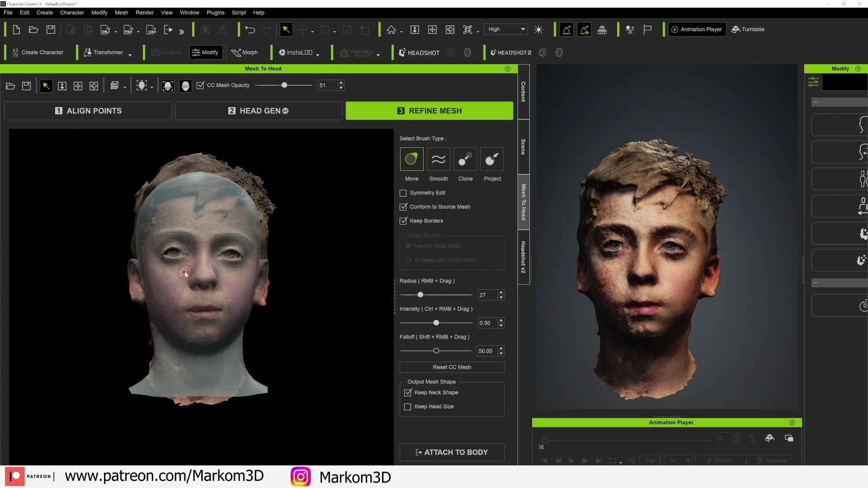
pyautogui.scroll(10, 185, 273)
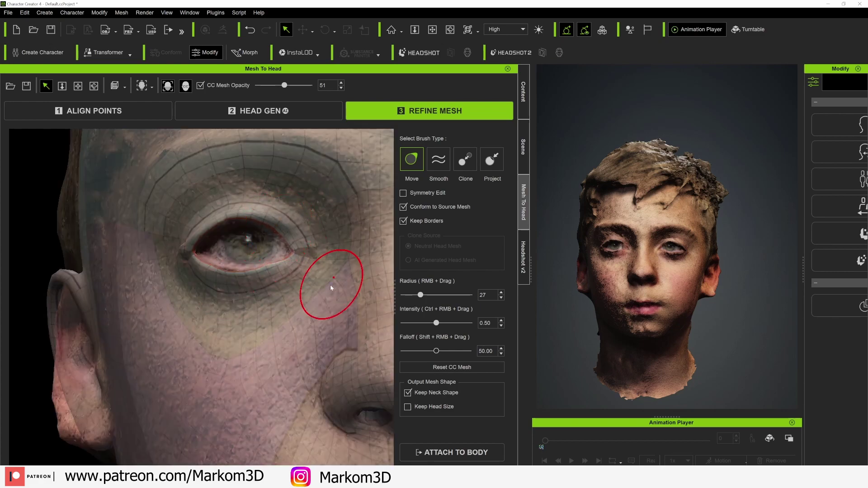
pyautogui.scroll(-10, 330, 289)
# Set the CC mesh opacity to 83 and the Move brush radius to 45.
pyautogui.moveTo(285, 85); pyautogui.dragTo(311, 93)
pyautogui.keyDown('alt'); pyautogui.moveTo(267, 380); pyautogui.dragTo(111, 419); pyautogui.keyUp('alt')
pyautogui.keyDown('alt'); pyautogui.moveTo(287, 417); pyautogui.dragTo(236, 422); pyautogui.keyUp('alt')
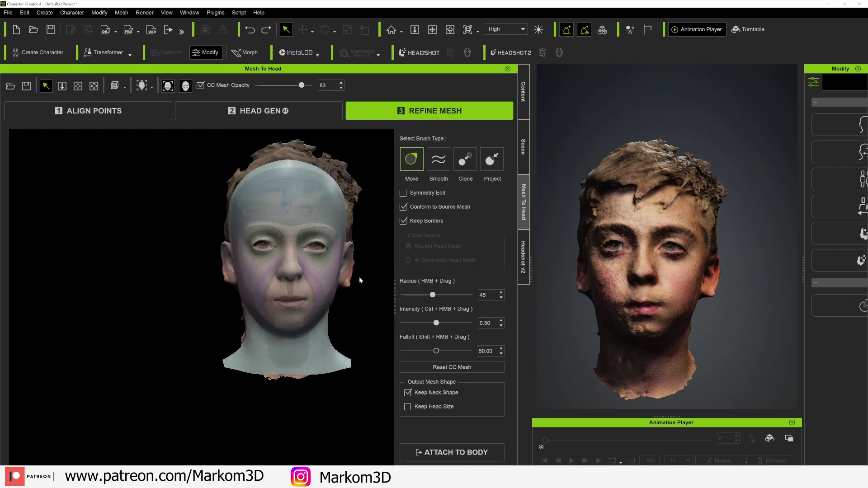
# Attach the head to a Male body, projecting the diffuse from tex_u1_v1_diffuse.jpg and baking normals from the source mesh.
pyautogui.click(459, 452)
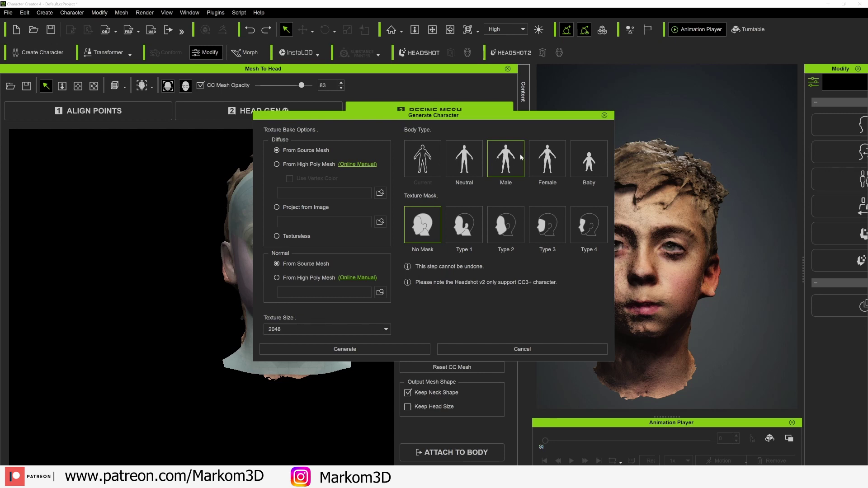
pyautogui.click(276, 209)
pyautogui.click(382, 225)
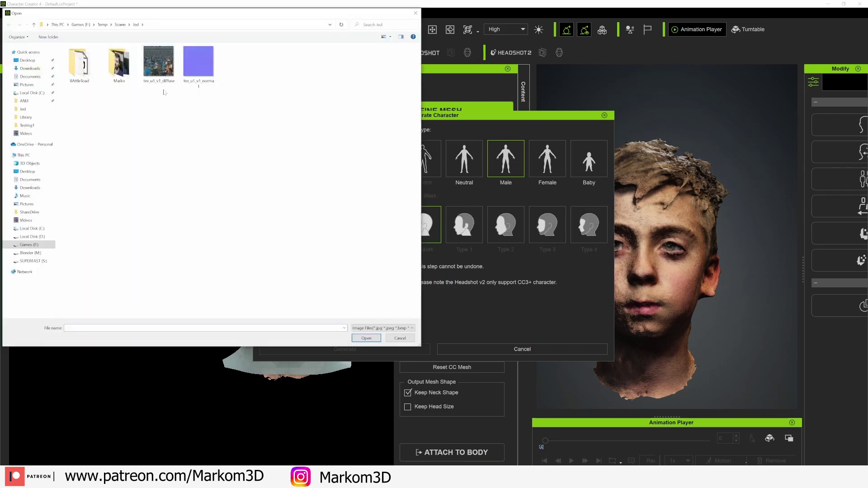
pyautogui.doubleClick(162, 84)
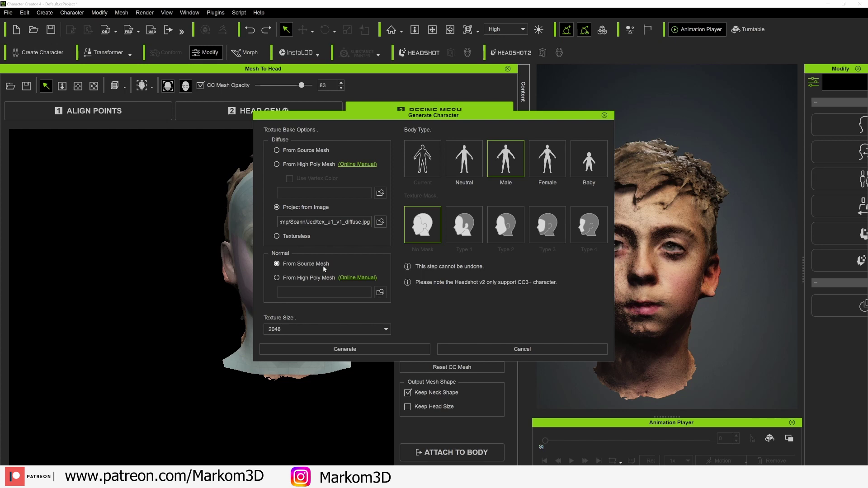
pyautogui.click(293, 277)
pyautogui.click(307, 265)
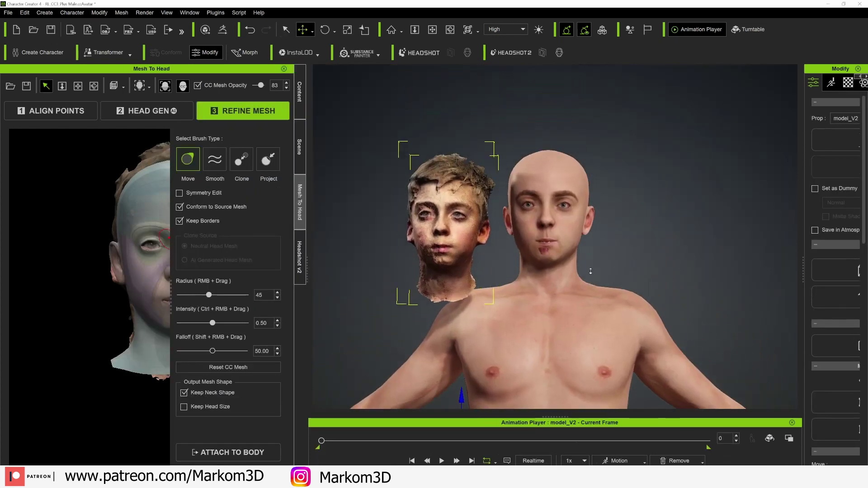
# Open the generated character's mesh for vertex editing and select the chin area with a soft selection radius of 2.22.
pyautogui.scroll(5, 573, 287)
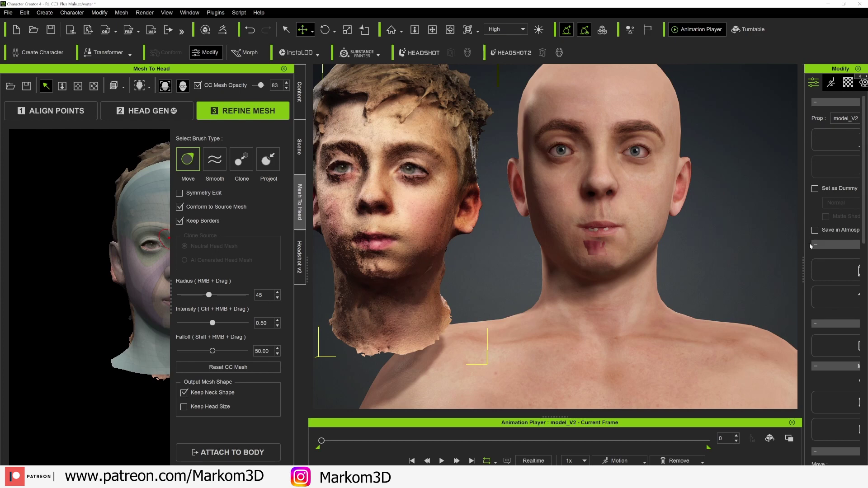
pyautogui.moveTo(803, 268); pyautogui.dragTo(648, 255)
pyautogui.click(752, 109)
pyautogui.click(563, 205)
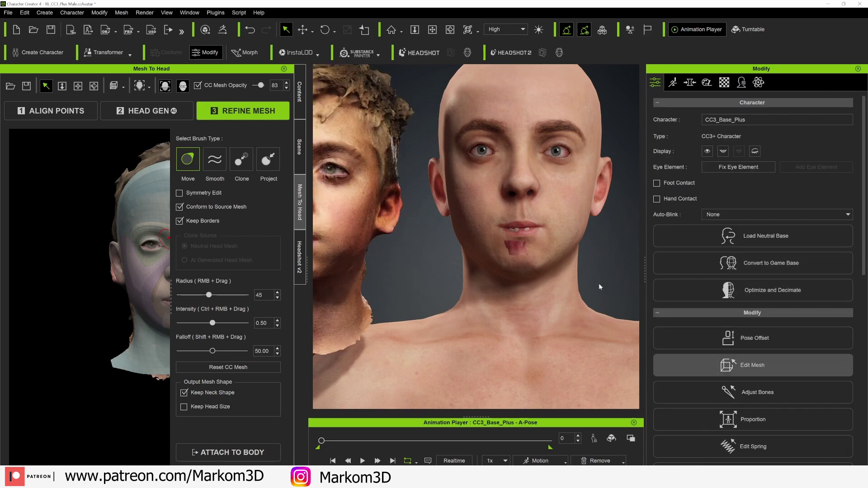
pyautogui.click(517, 249)
pyautogui.moveTo(576, 280); pyautogui.dragTo(388, 320, button='right')
pyautogui.scroll(4, 528, 274)
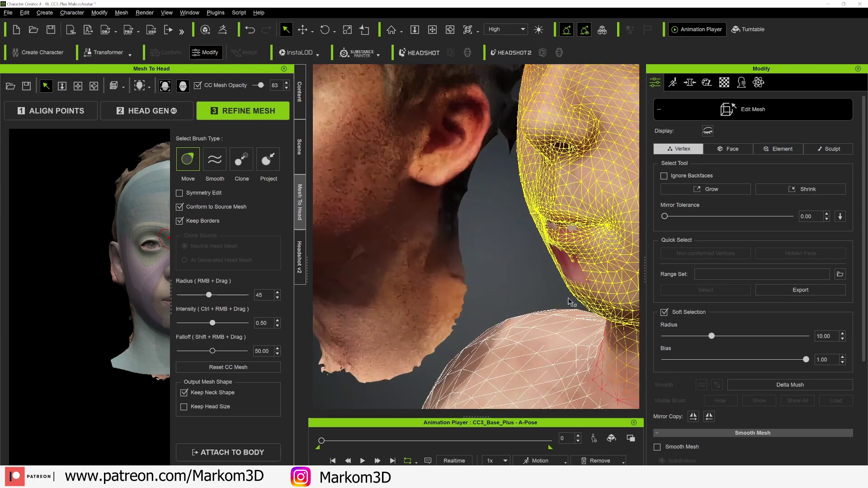
pyautogui.moveTo(710, 337); pyautogui.dragTo(675, 331)
pyautogui.scroll(-3, 587, 279)
pyautogui.press('w')
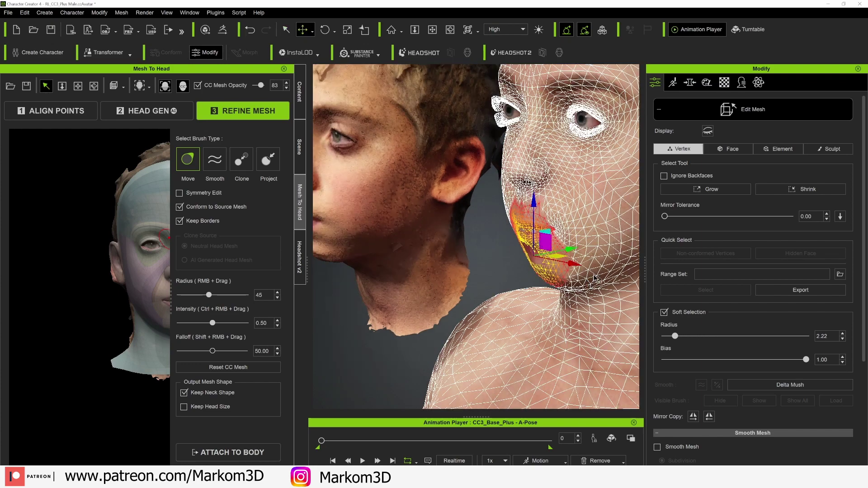
pyautogui.moveTo(567, 249); pyautogui.dragTo(518, 281, button='right')
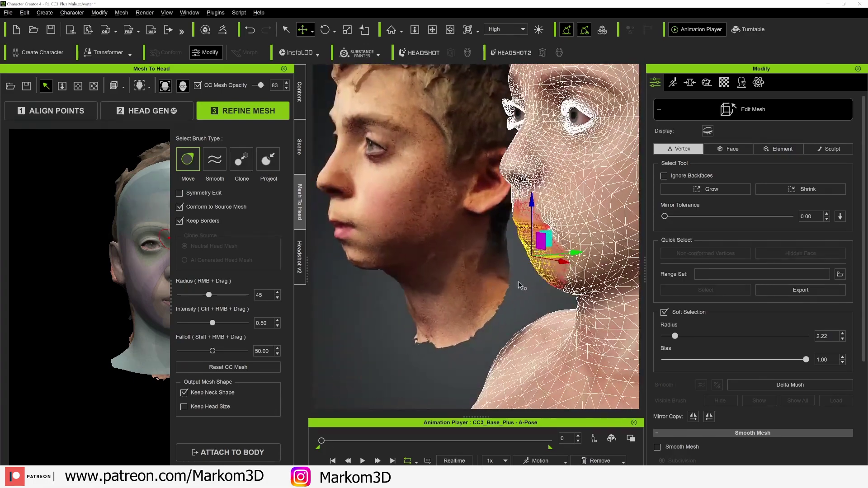
# Move the chin vertices below the lower lip using a soft selection radius of 1.74, and finish editing the mesh.
pyautogui.moveTo(677, 337); pyautogui.dragTo(673, 336)
pyautogui.moveTo(512, 305); pyautogui.dragTo(519, 283, button='right')
pyautogui.click(539, 266)
pyautogui.click(538, 260)
pyautogui.press('w')
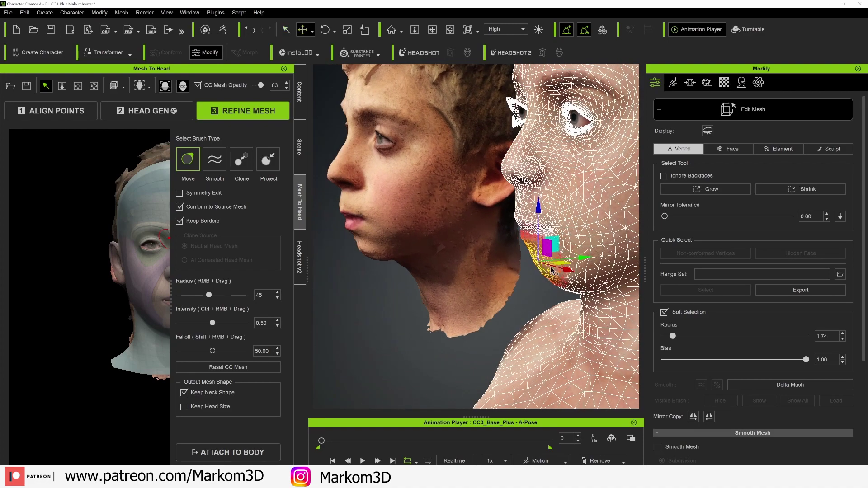
pyautogui.moveTo(580, 258); pyautogui.dragTo(578, 259)
pyautogui.moveTo(484, 288); pyautogui.dragTo(636, 267, button='right')
pyautogui.scroll(-3, 633, 267)
pyautogui.click(608, 268)
pyautogui.moveTo(517, 285); pyautogui.dragTo(487, 241, button='right')
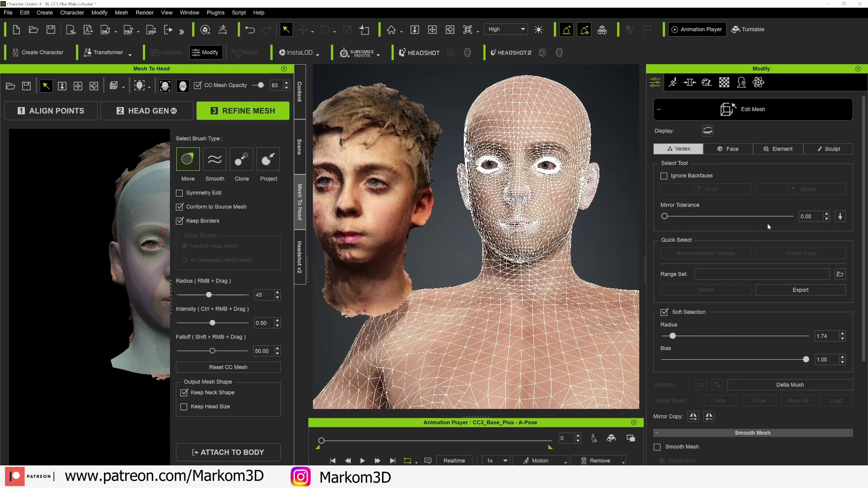
pyautogui.click(738, 111)
# Adjust the character's Headshot mouth morphs, setting Mouth Scale to 81 and Mouth Width to 66.
pyautogui.moveTo(584, 279); pyautogui.dragTo(626, 237, button='right')
pyautogui.scroll(-3, 625, 237)
pyautogui.moveTo(596, 262); pyautogui.dragTo(606, 238, button='right')
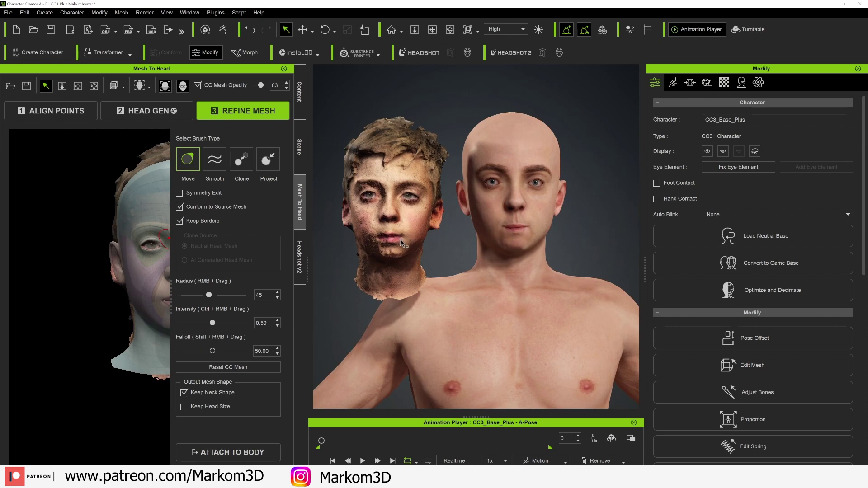
pyautogui.moveTo(422, 233); pyautogui.dragTo(517, 241, button='right')
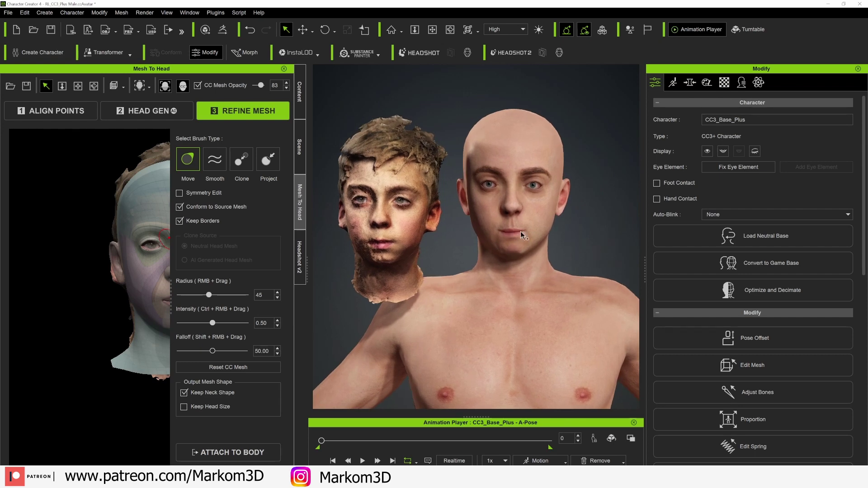
pyautogui.click(674, 83)
pyautogui.click(690, 83)
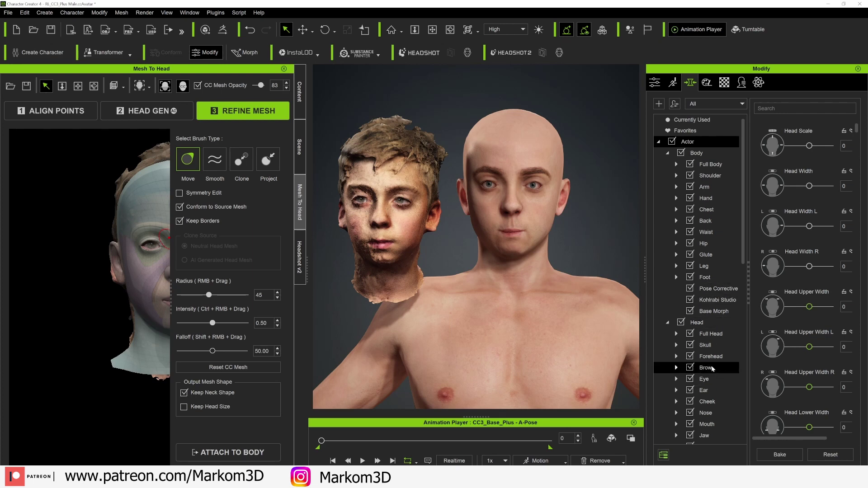
pyautogui.scroll(-9, 719, 362)
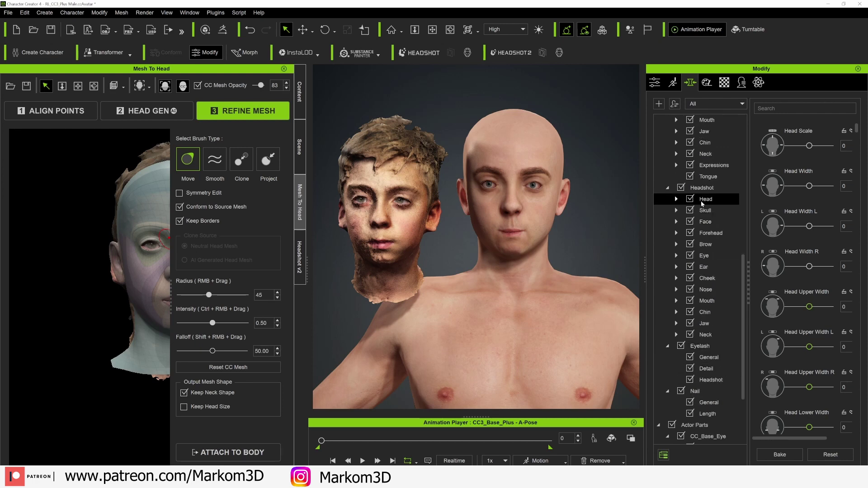
pyautogui.click(716, 302)
pyautogui.moveTo(809, 150); pyautogui.dragTo(831, 153)
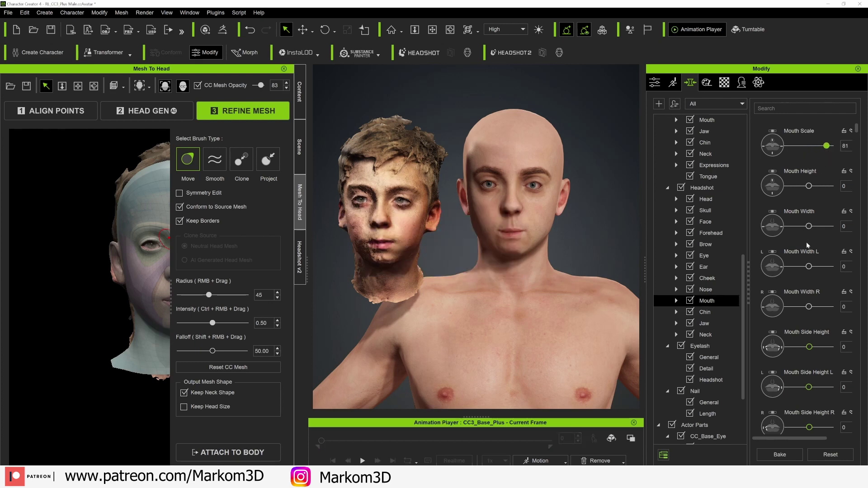
pyautogui.moveTo(812, 229); pyautogui.dragTo(826, 230)
# Set the Headshot Chin Depth morph to 51 and slightly increase Chin Width to match the scan's profile.
pyautogui.moveTo(594, 251); pyautogui.dragTo(473, 280, button='right')
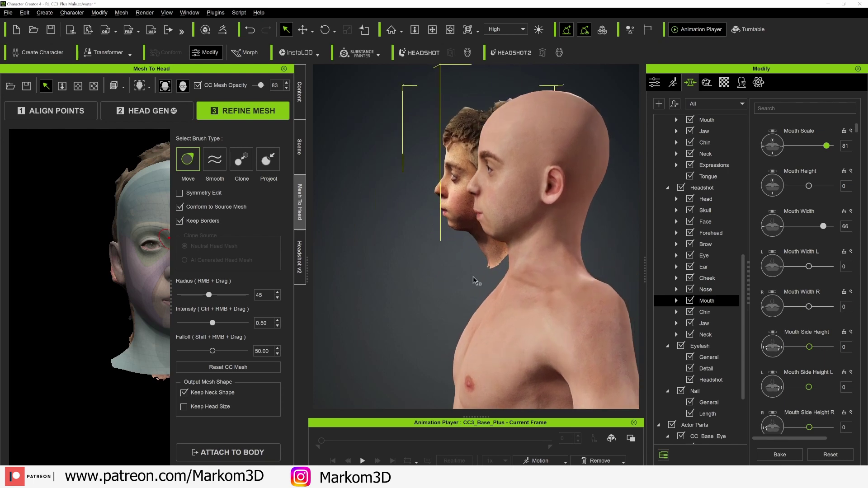
pyautogui.scroll(2, 490, 237)
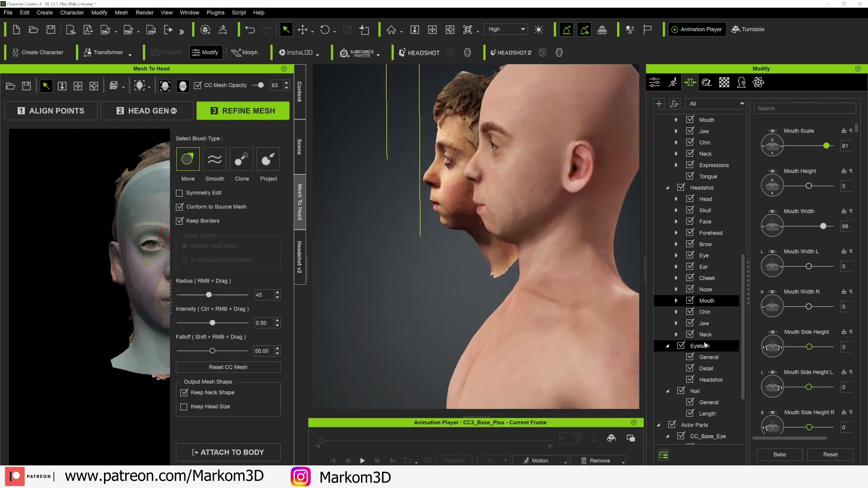
pyautogui.click(712, 312)
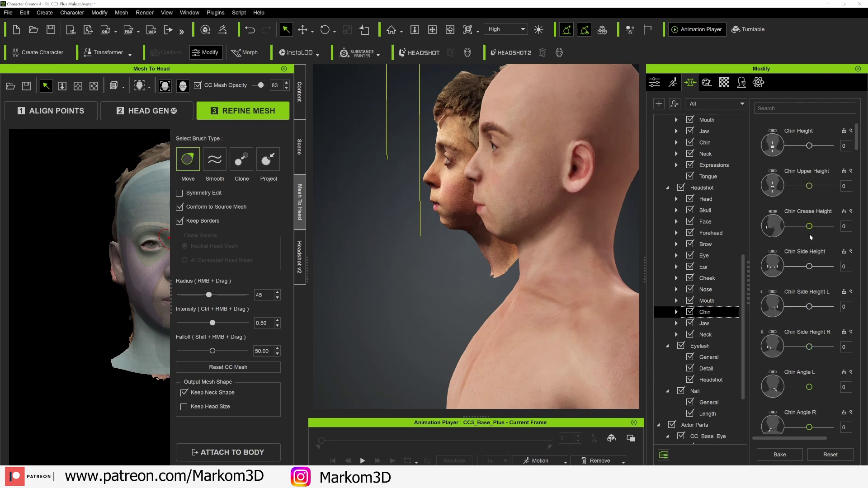
pyautogui.moveTo(491, 252); pyautogui.dragTo(472, 265, button='middle')
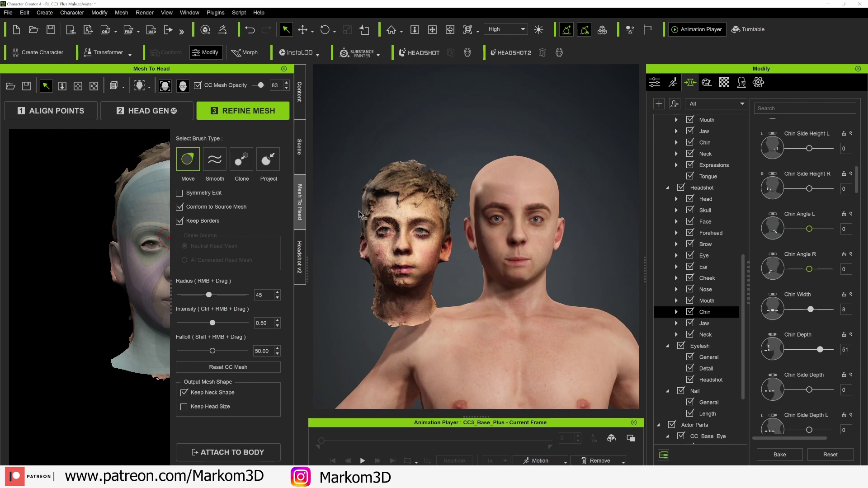
# Add the Short blowback hair from the HairGroup templates to the character.
pyautogui.click(299, 95)
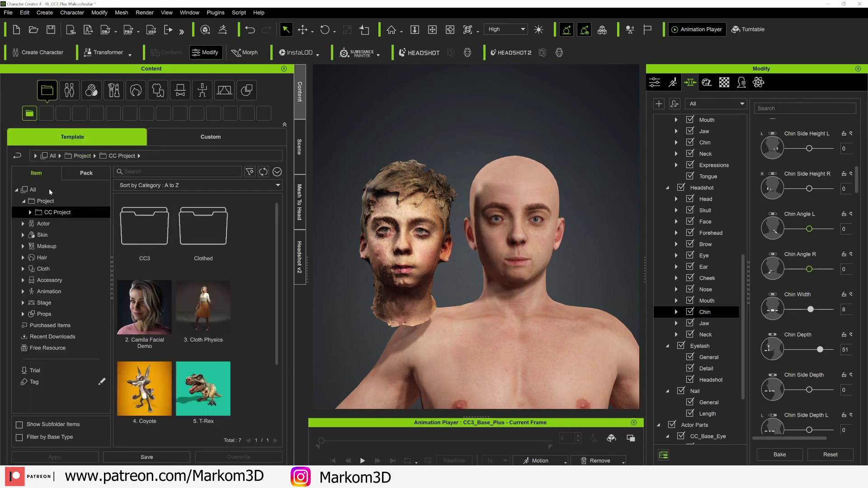
pyautogui.click(43, 260)
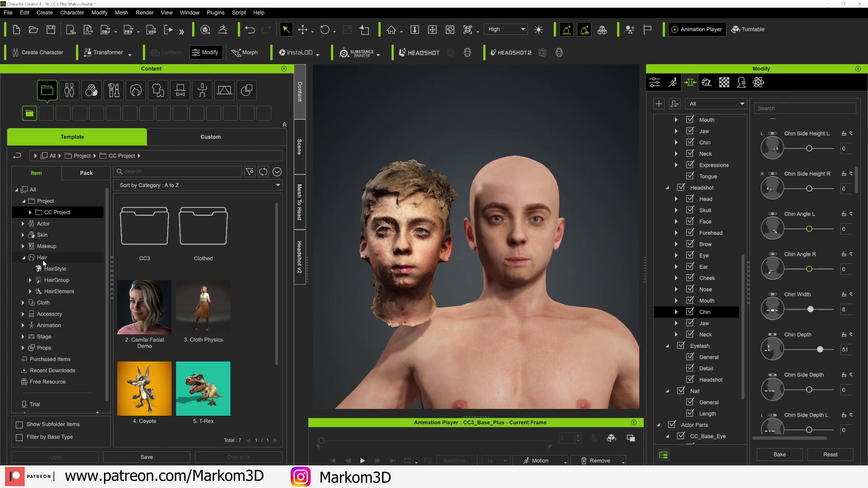
pyautogui.click(55, 273)
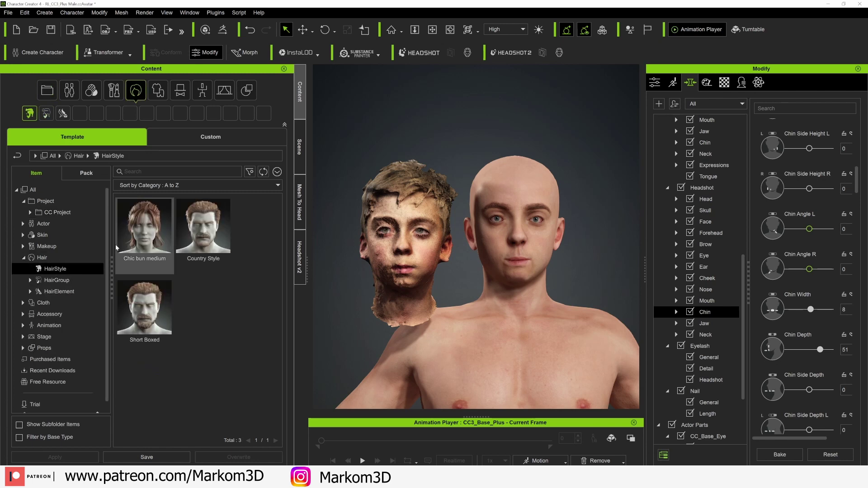
pyautogui.click(81, 280)
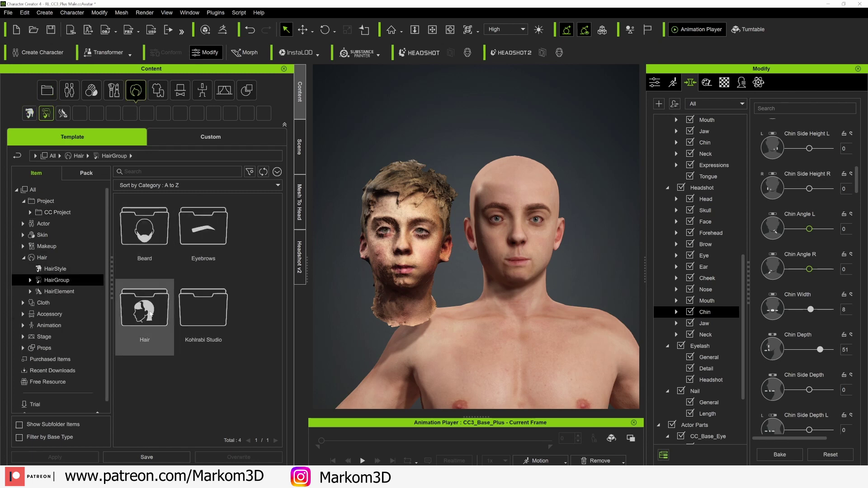
pyautogui.doubleClick(145, 317)
pyautogui.scroll(-3, 196, 289)
pyautogui.moveTo(203, 321); pyautogui.dragTo(535, 195)
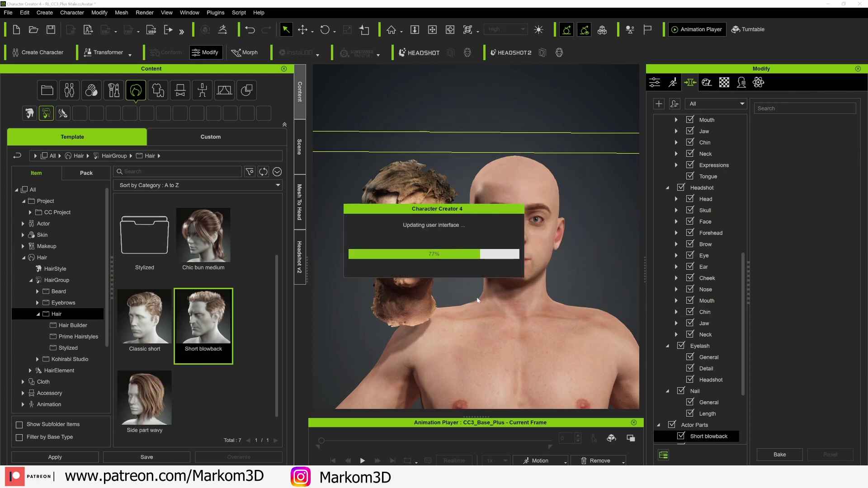
pyautogui.moveTo(479, 295); pyautogui.dragTo(363, 313, button='right')
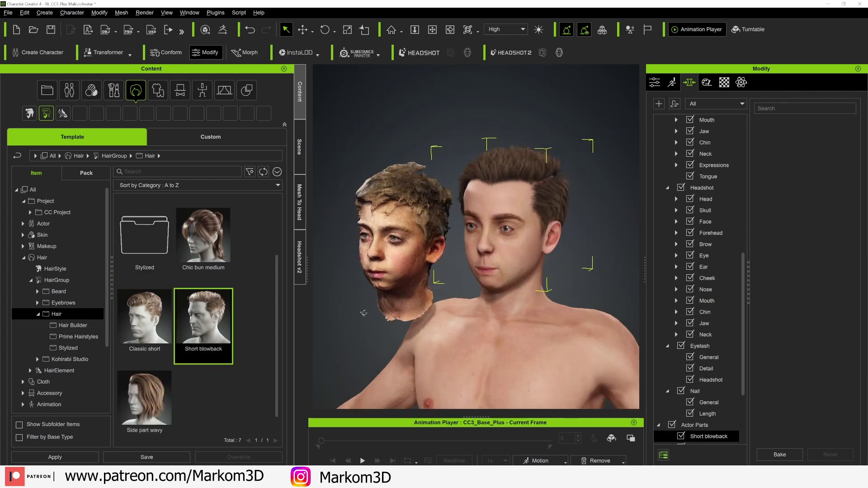
# Find the Headshot forehead morphs with "fore" and set Forehead Height to -100 and Forehead Width to -27.
pyautogui.click(677, 199)
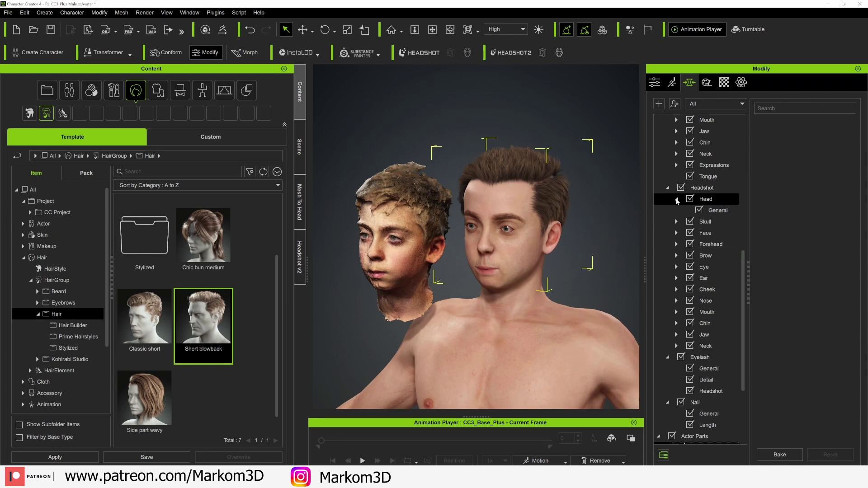
pyautogui.click(709, 210)
pyautogui.click(701, 187)
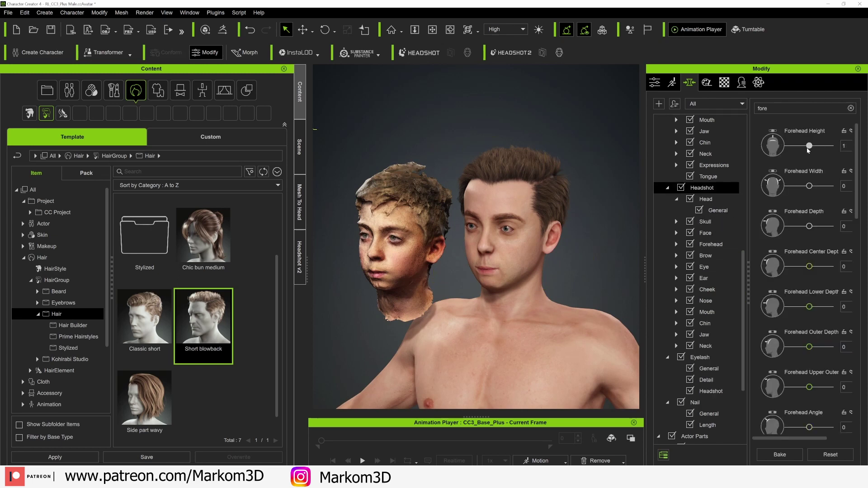
pyautogui.moveTo(809, 147); pyautogui.dragTo(788, 153)
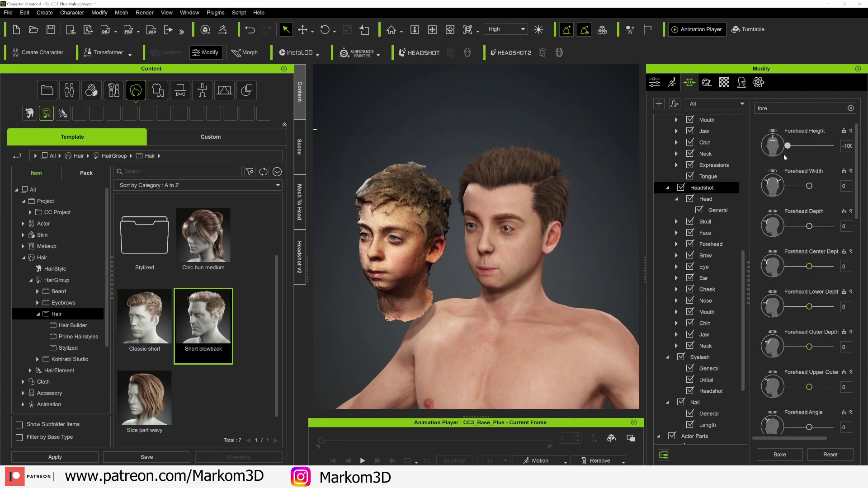
pyautogui.moveTo(809, 186); pyautogui.dragTo(804, 185)
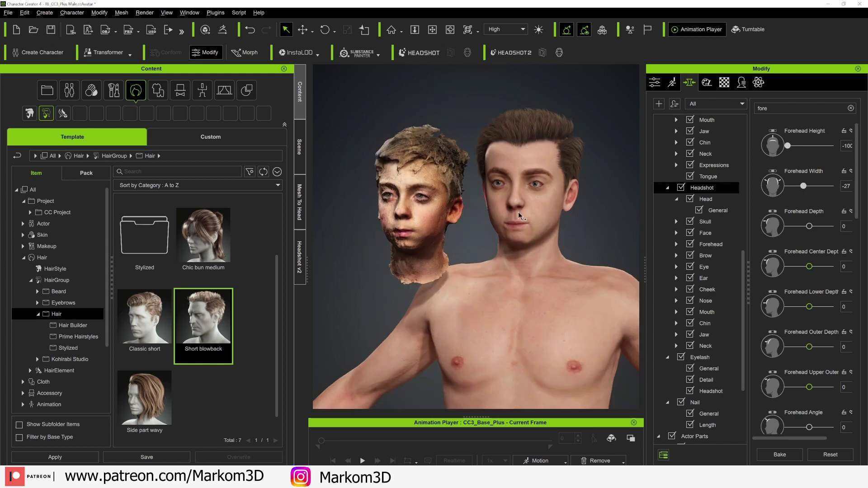
# Apply the Kevin eyebrows from the HairGroup templates to the character.
pyautogui.click(63, 303)
pyautogui.moveTo(145, 389); pyautogui.dragTo(547, 214)
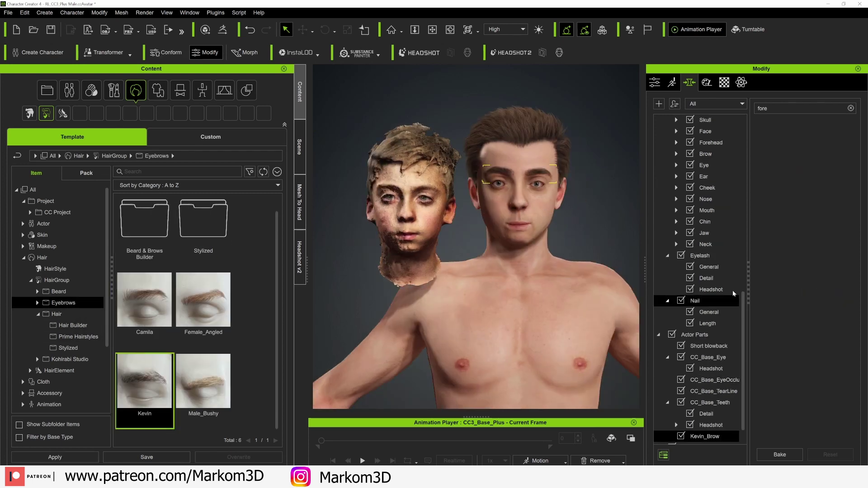
# Show all Headshot Head morphs without the search filter and set Head Scale to -10 and Head Width to -66.
pyautogui.scroll(4, 712, 253)
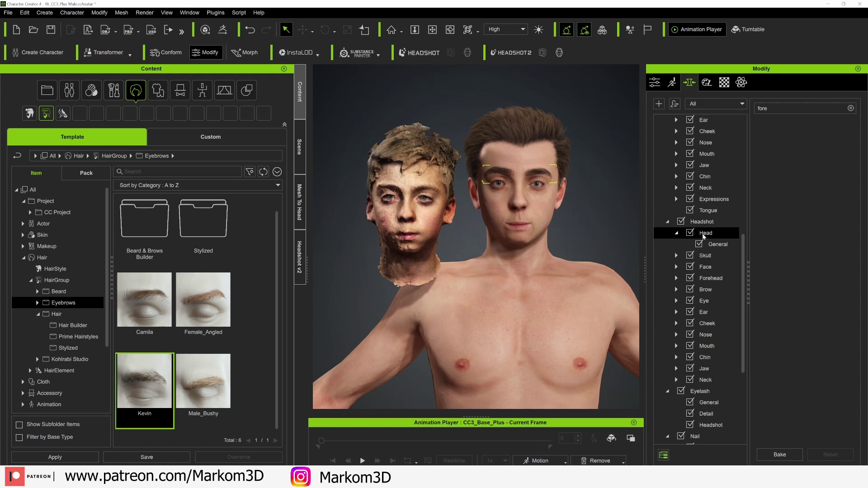
pyautogui.click(851, 108)
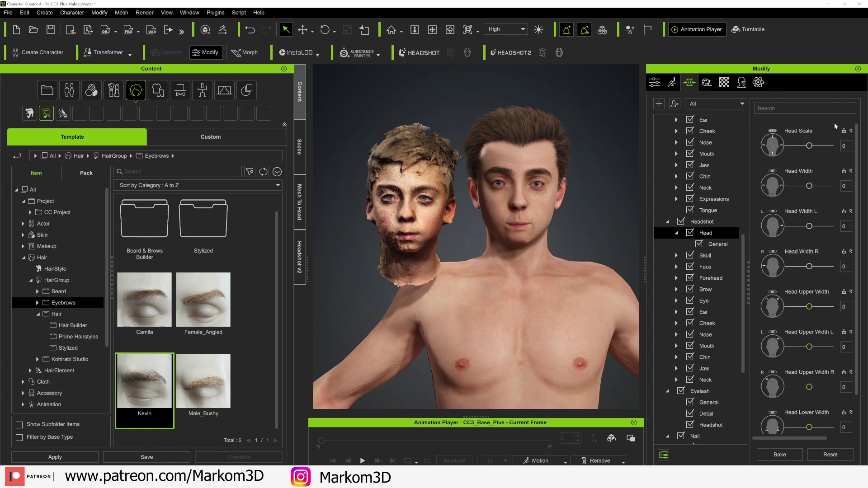
pyautogui.moveTo(810, 145); pyautogui.dragTo(807, 146)
pyautogui.moveTo(809, 186); pyautogui.dragTo(795, 186)
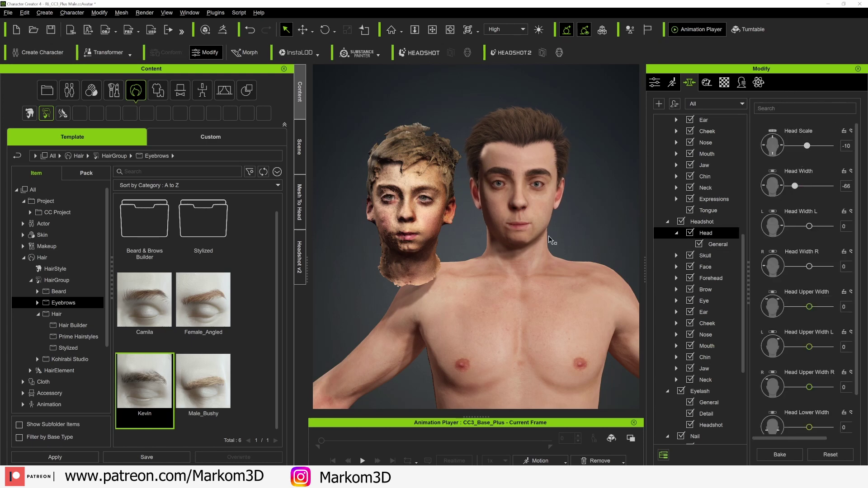
pyautogui.moveTo(571, 217); pyautogui.dragTo(348, 302, button='right')
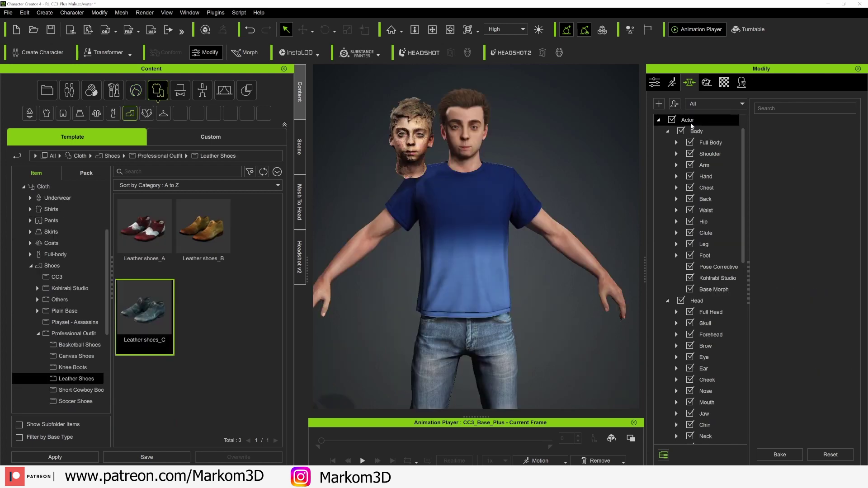
# Set the Full Body morph Body HA Baby to 26 to give the clothed character childlike proportions.
pyautogui.click(711, 134)
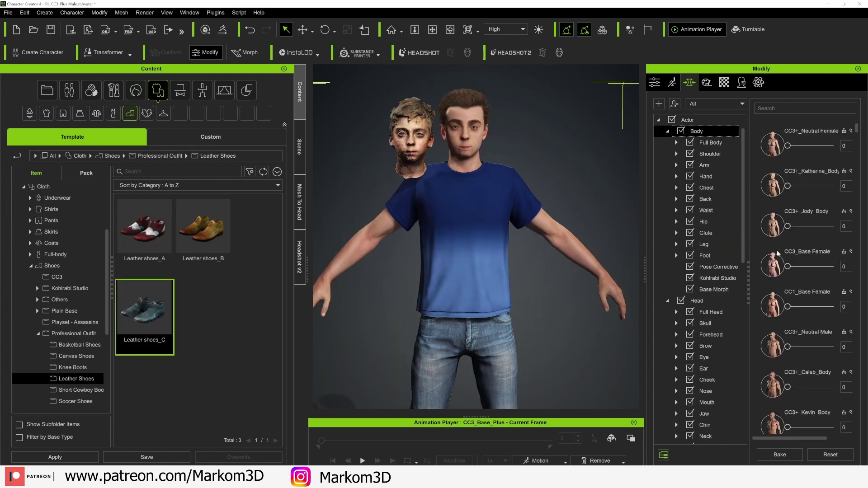
pyautogui.click(720, 142)
pyautogui.scroll(-5, 754, 192)
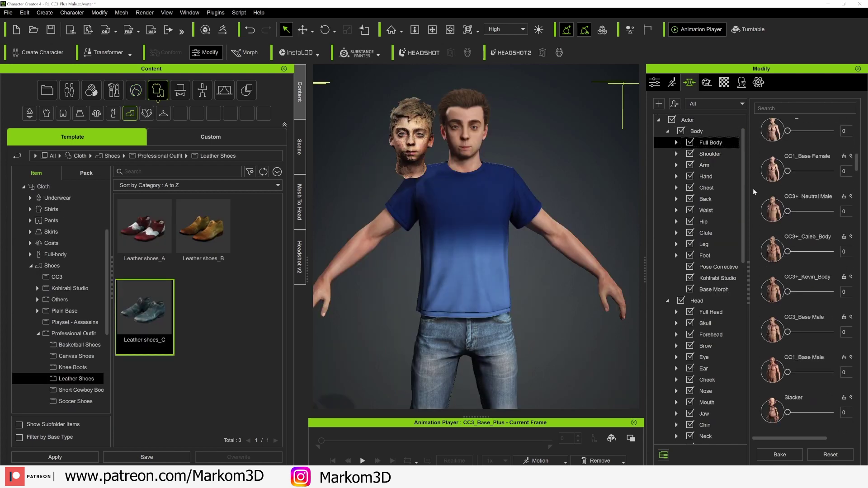
pyautogui.scroll(-10, 762, 192)
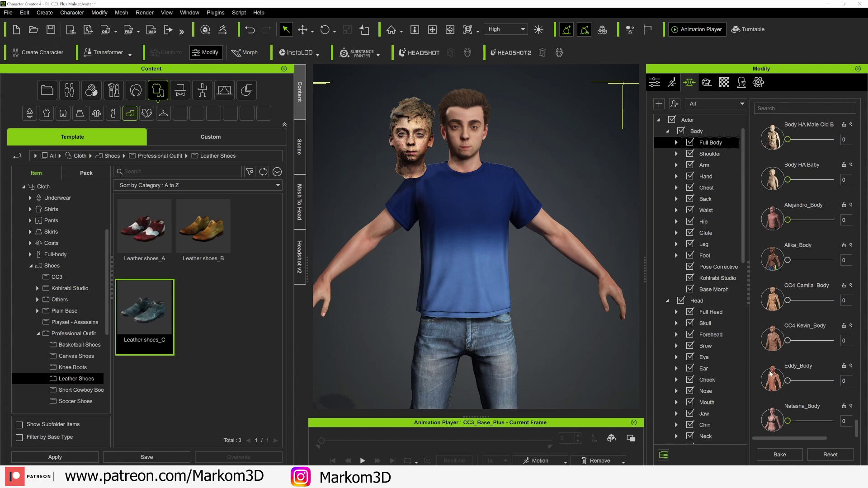
pyautogui.scroll(3, 771, 374)
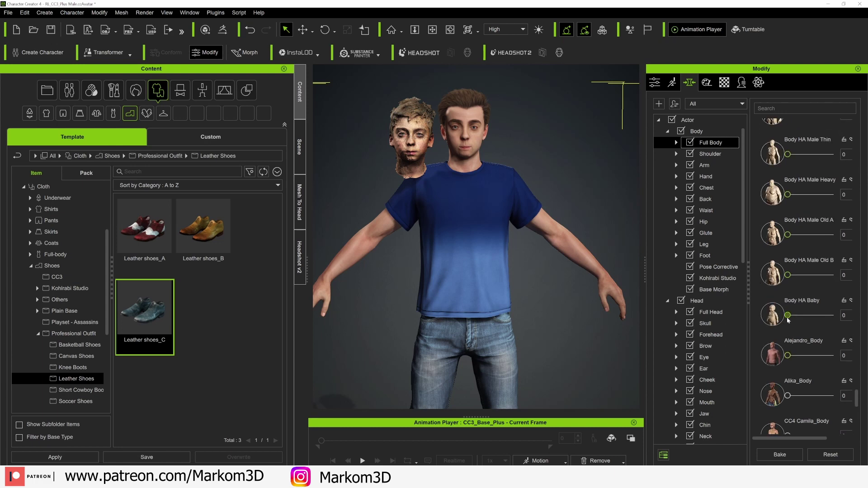
pyautogui.moveTo(791, 317); pyautogui.dragTo(803, 319)
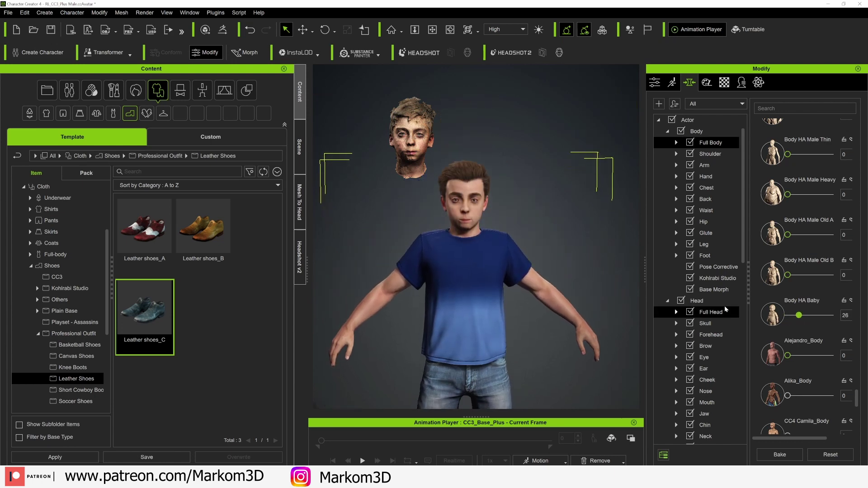
# Set the Full Body morph Body Thin to 91 to slim the character's body.
pyautogui.scroll(1, 726, 309)
pyautogui.scroll(5, 766, 322)
pyautogui.scroll(3, 765, 322)
pyautogui.scroll(2, 767, 263)
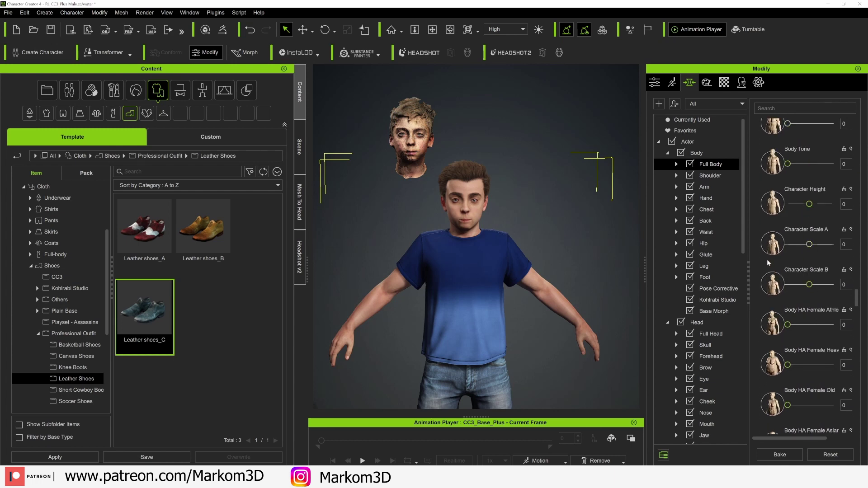
pyautogui.scroll(6, 768, 283)
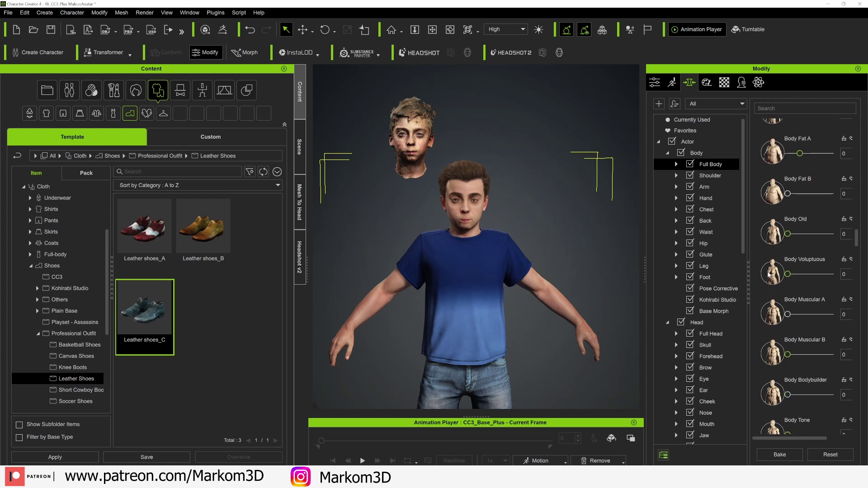
pyautogui.scroll(3, 768, 275)
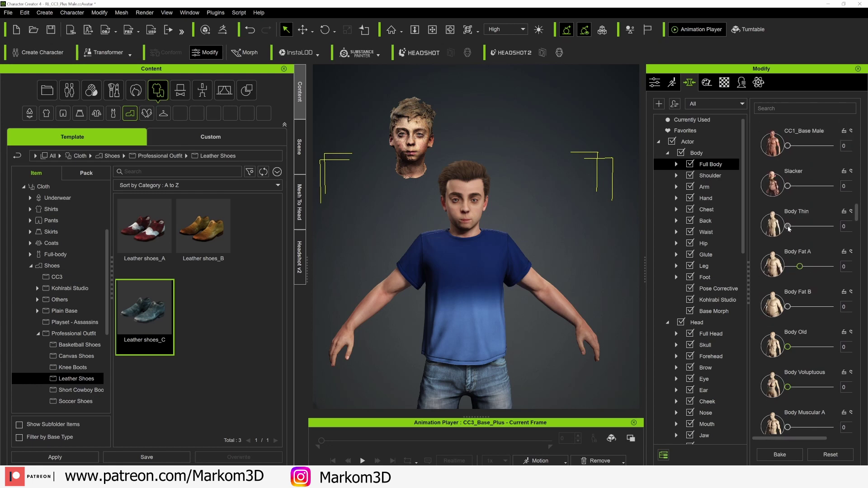
pyautogui.moveTo(793, 229); pyautogui.dragTo(831, 230)
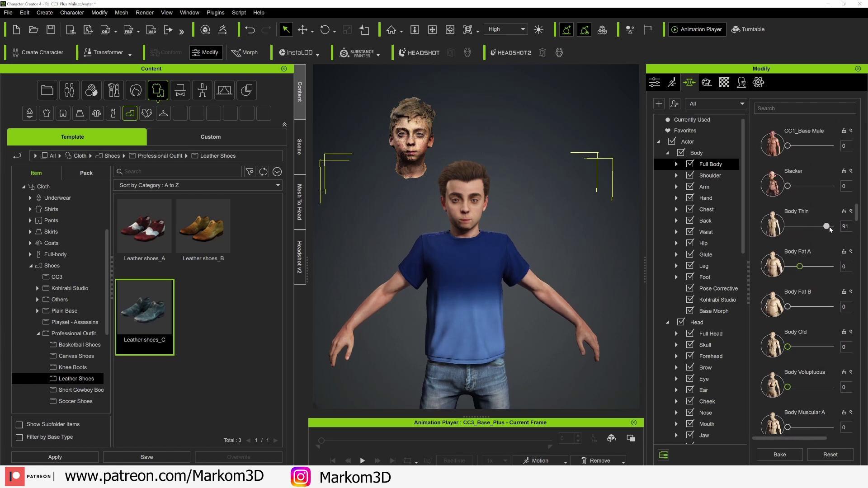
pyautogui.moveTo(537, 297)
pyautogui.mouseDown(button='middle')
pyautogui.moveTo(547, 271)
pyautogui.moveTo(543, 284)
pyautogui.mouseUp(button='middle')
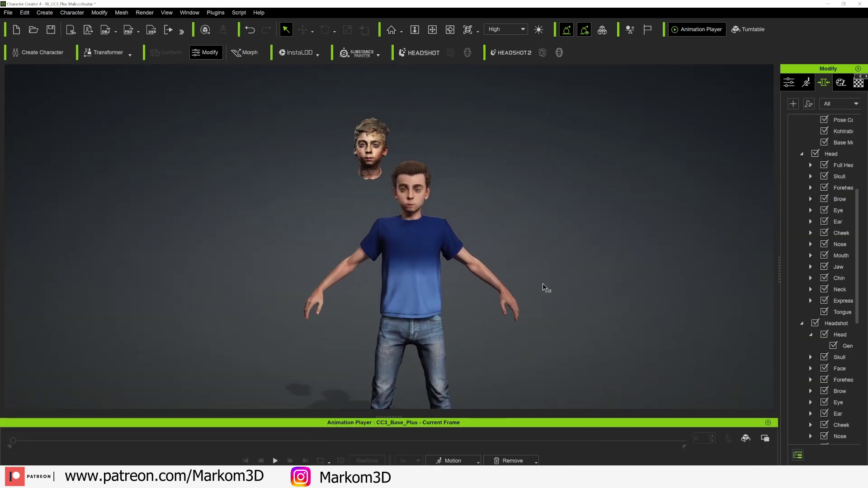
# Bring up the Headshot Skull morphs and examine the clothed character's head and body proportions beside the head scan.
pyautogui.scroll(5, 428, 197)
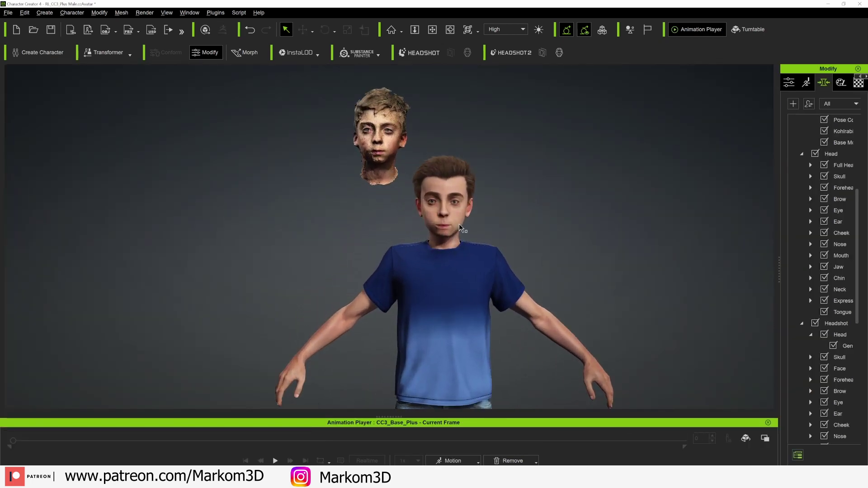
pyautogui.moveTo(459, 224); pyautogui.dragTo(441, 230, button='middle')
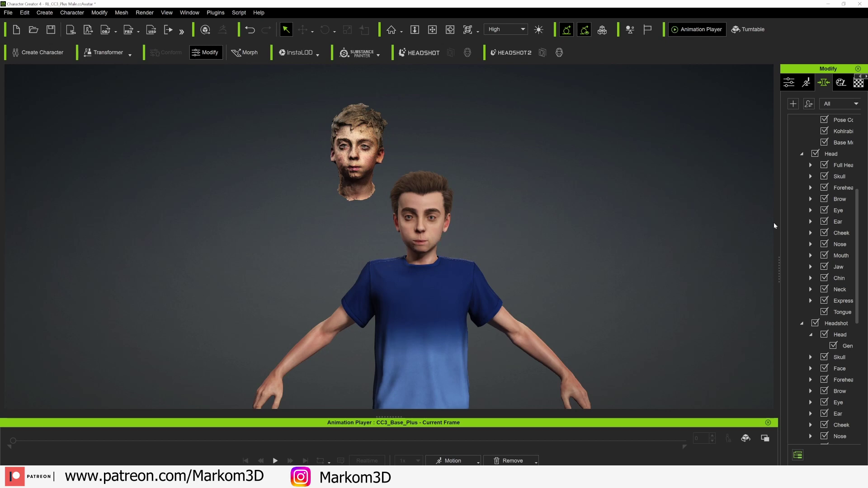
pyautogui.moveTo(779, 285); pyautogui.dragTo(599, 284)
pyautogui.click(695, 333)
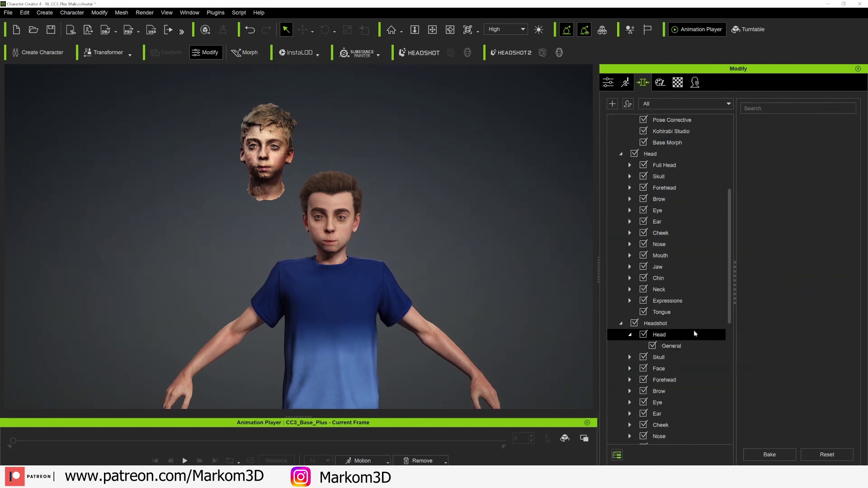
pyautogui.scroll(-1, 695, 334)
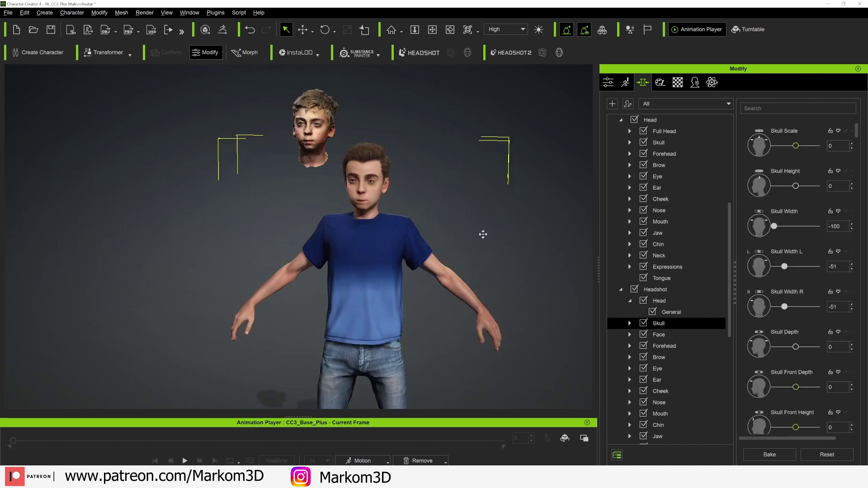
pyautogui.keyDown('alt'); pyautogui.moveTo(482, 235); pyautogui.dragTo(510, 251); pyautogui.keyUp('alt')
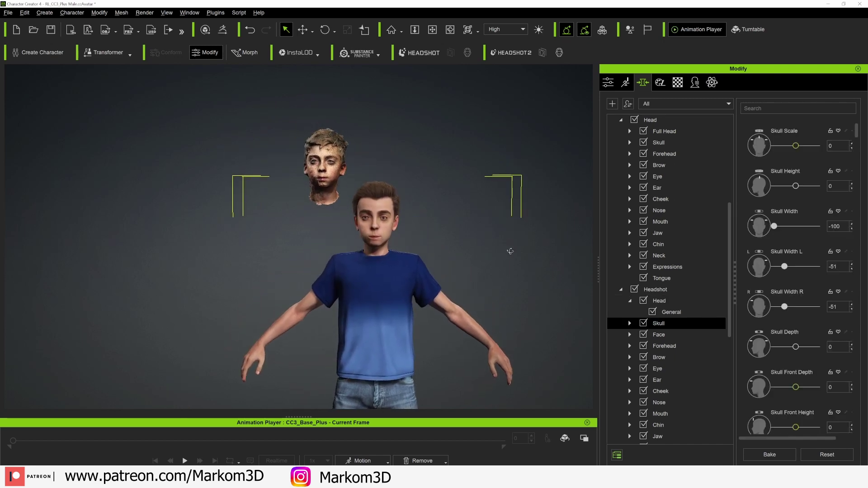
pyautogui.moveTo(510, 251); pyautogui.dragTo(500, 237, button='middle')
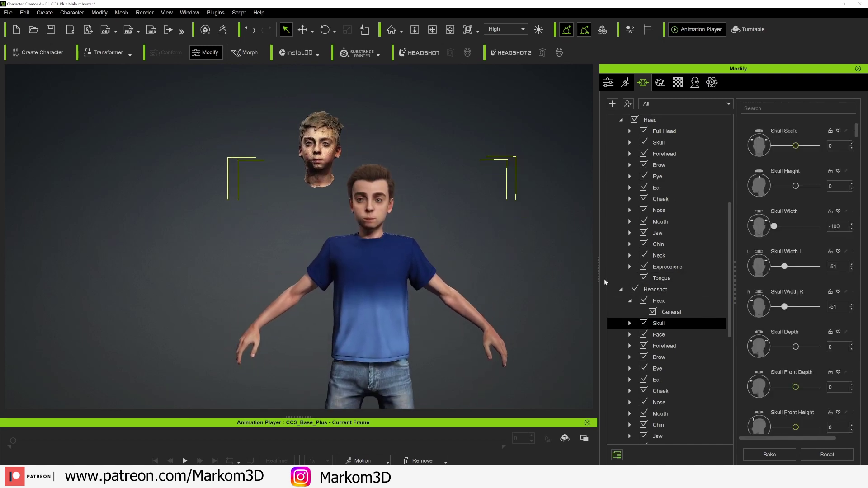
pyautogui.moveTo(598, 276); pyautogui.dragTo(667, 275)
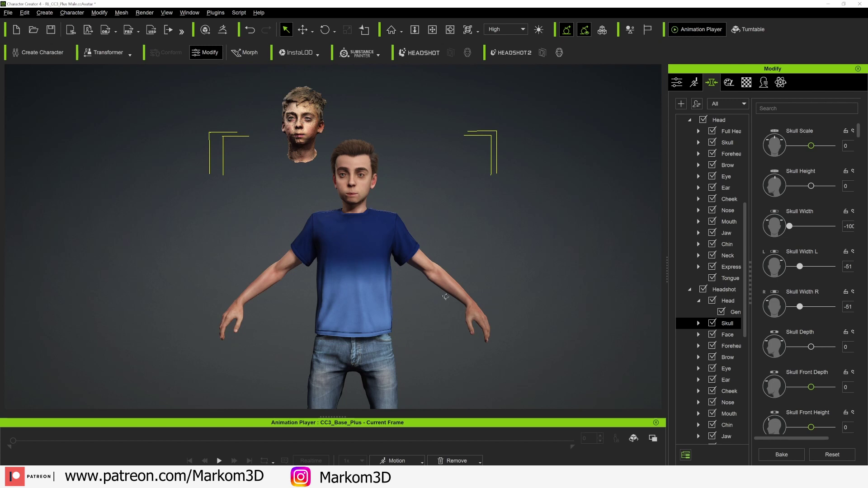
pyautogui.keyDown('alt'); pyautogui.moveTo(446, 297); pyautogui.dragTo(475, 293); pyautogui.keyUp('alt')
pyautogui.keyDown('alt'); pyautogui.moveTo(471, 338); pyautogui.dragTo(410, 356); pyautogui.keyUp('alt')
pyautogui.moveTo(409, 356); pyautogui.dragTo(406, 364, button='right')
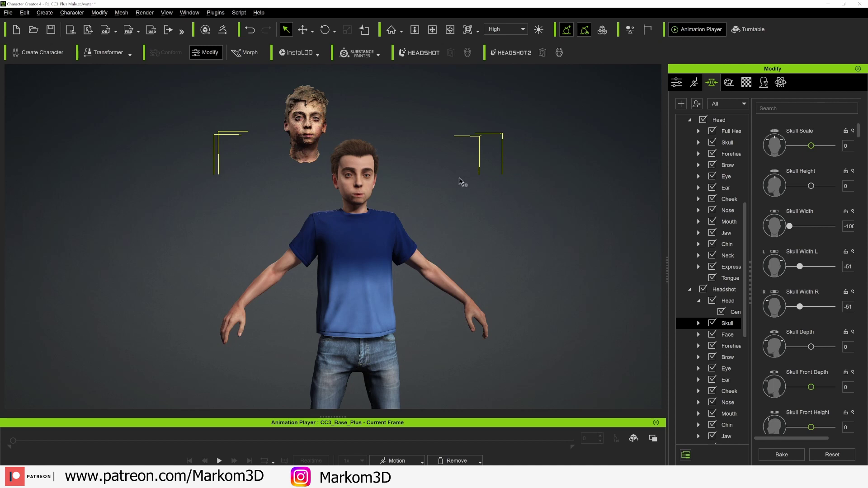